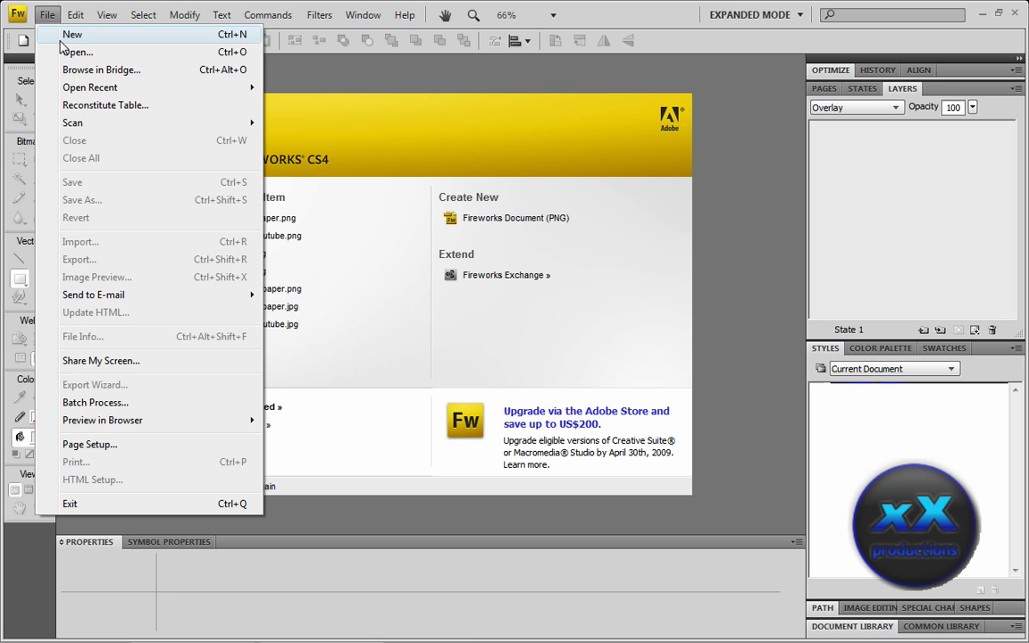
# Start a new document 32 px wide and 32 px high on a transparent canvas.
pyautogui.click(64, 36)
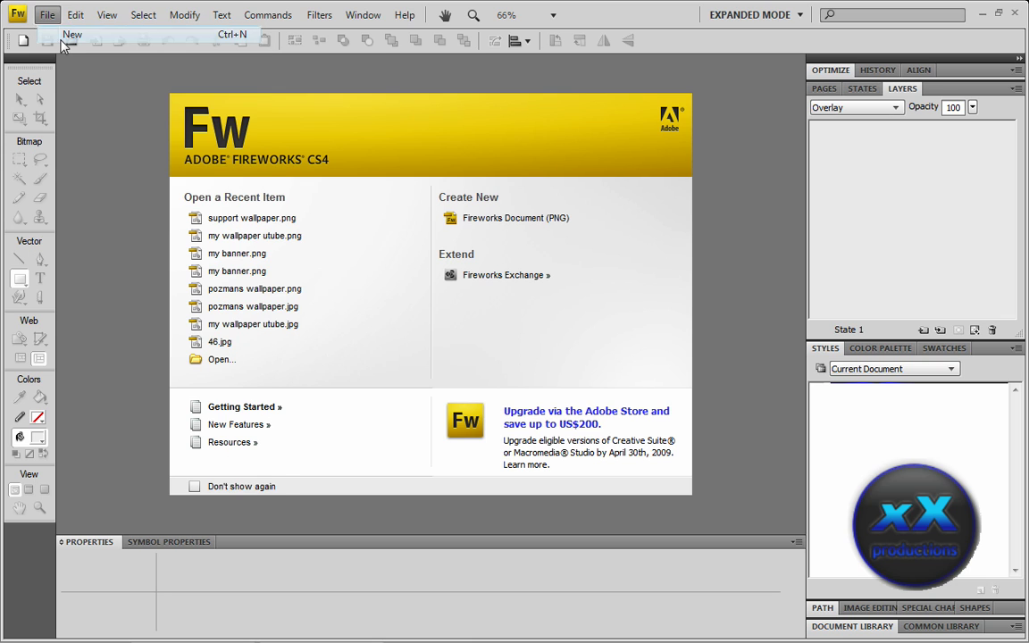
pyautogui.write('32')
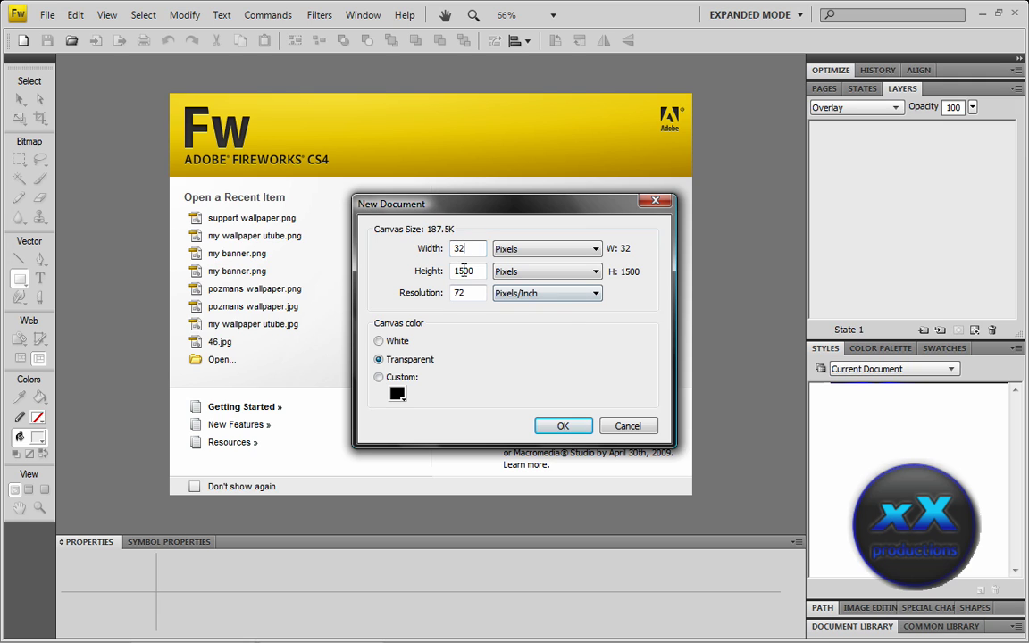
pyautogui.press('Tab')
pyautogui.write('32')
pyautogui.press('Tab')
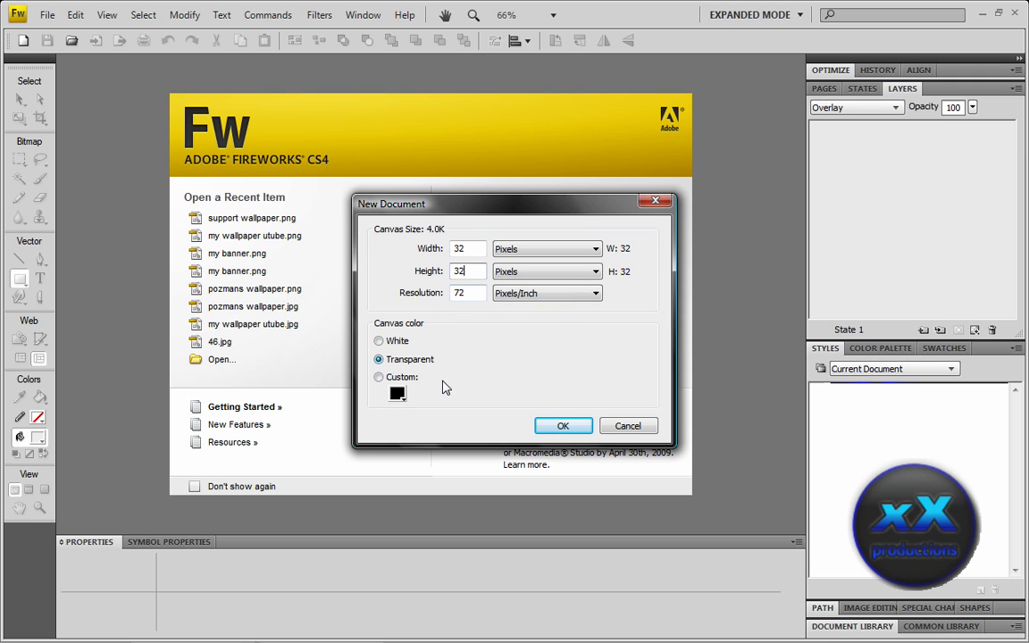
pyautogui.click(555, 427)
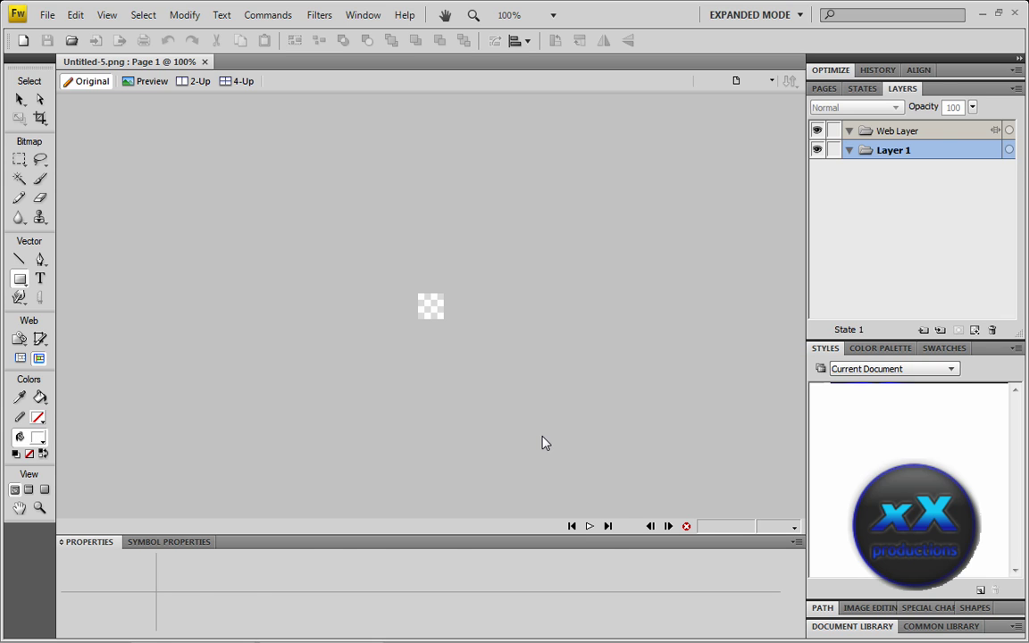
# Zoom to 800% and draw a white rectangle covering the whole canvas.
pyautogui.press('v')
pyautogui.hotkey('ctrl', '=')
pyautogui.hotkey('ctrl', '=')
pyautogui.hotkey('ctrl', '=')
pyautogui.hotkey('ctrl', '=')
pyautogui.hotkey('ctrl', '=')
pyautogui.hotkey('ctrl', '=')
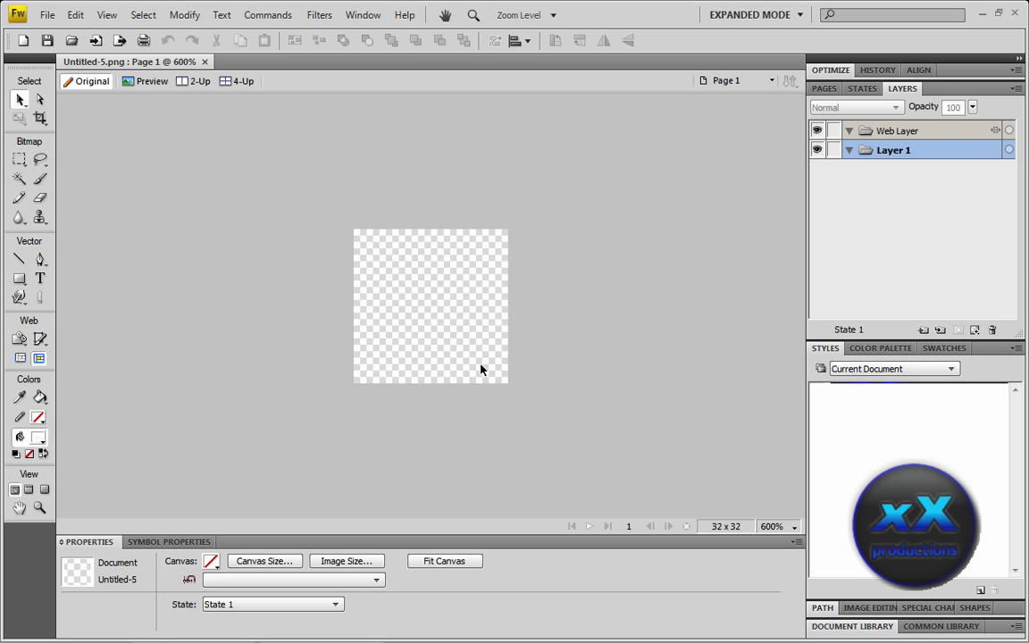
pyautogui.press('u')
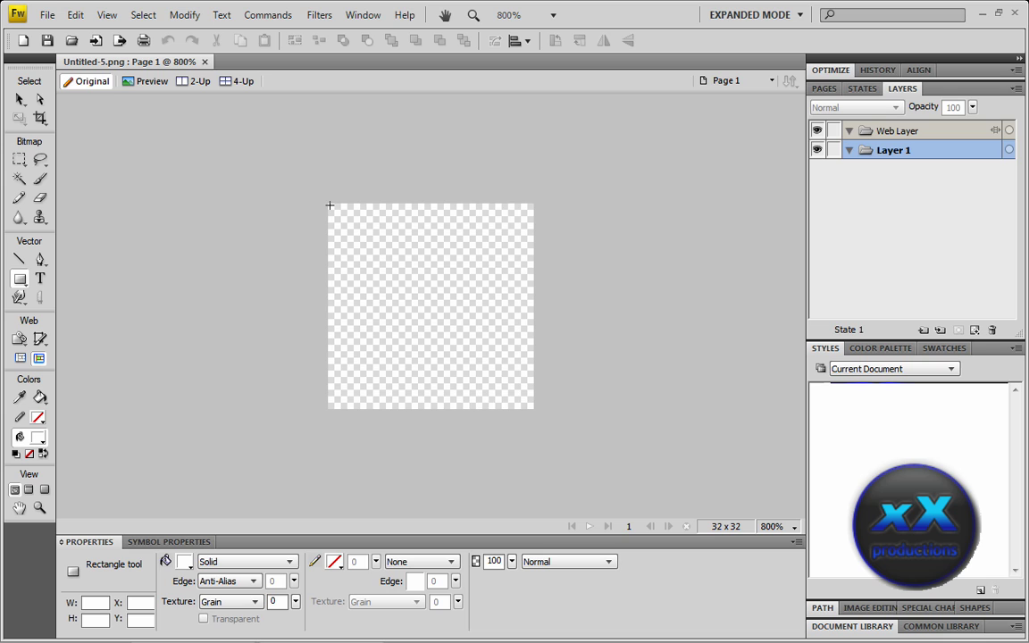
pyautogui.moveTo(330, 206); pyautogui.dragTo(534, 409)
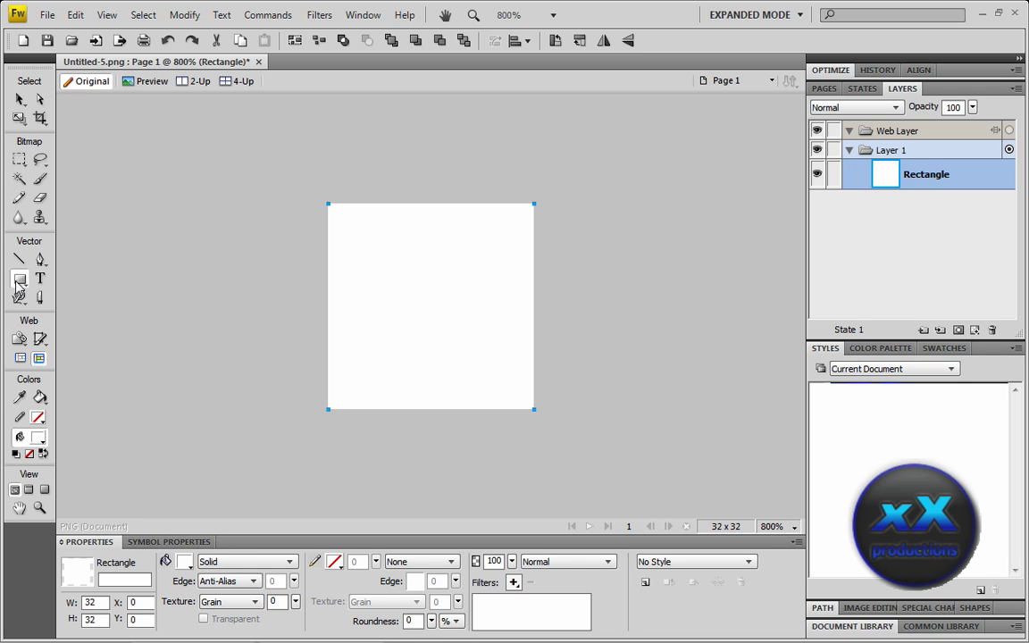
# Draw a 24 × 24 circle, fill it black #000000, and centre it on the canvas.
pyautogui.moveTo(18, 279); pyautogui.dragTo(59, 311)
pyautogui.moveTo(348, 222); pyautogui.dragTo(476, 375)
pyautogui.press('v')
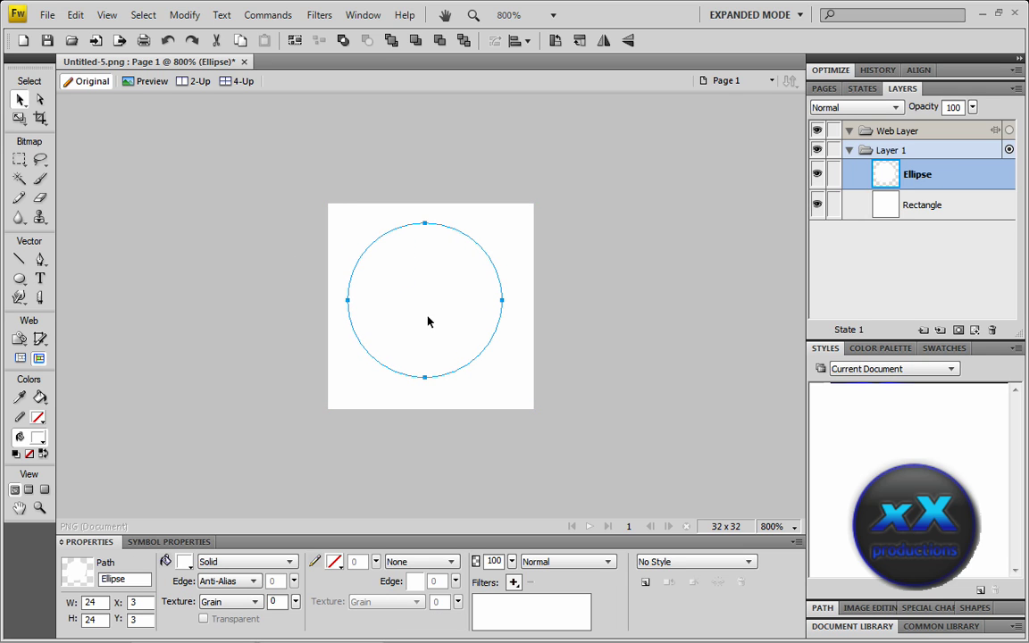
pyautogui.moveTo(427, 322); pyautogui.dragTo(447, 327)
pyautogui.click(184, 562)
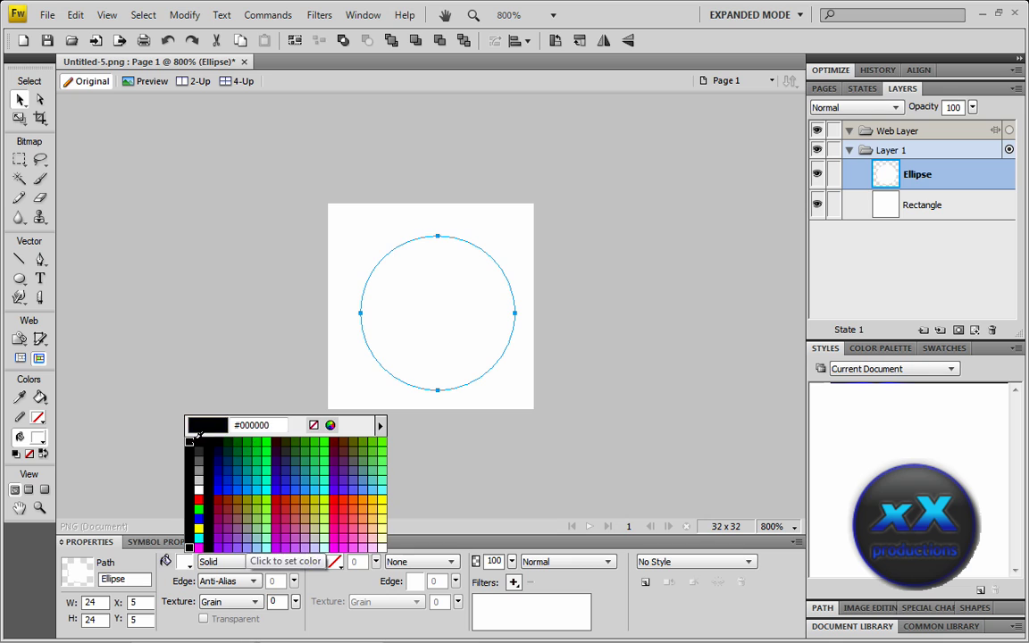
pyautogui.click(237, 536)
pyautogui.moveTo(420, 331); pyautogui.dragTo(455, 324)
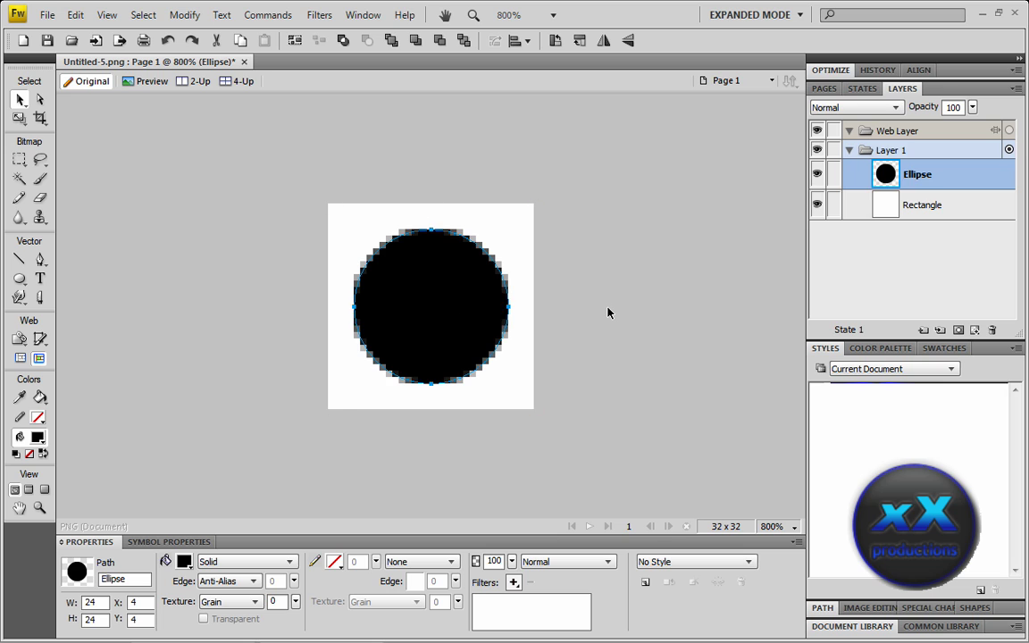
pyautogui.click(608, 312)
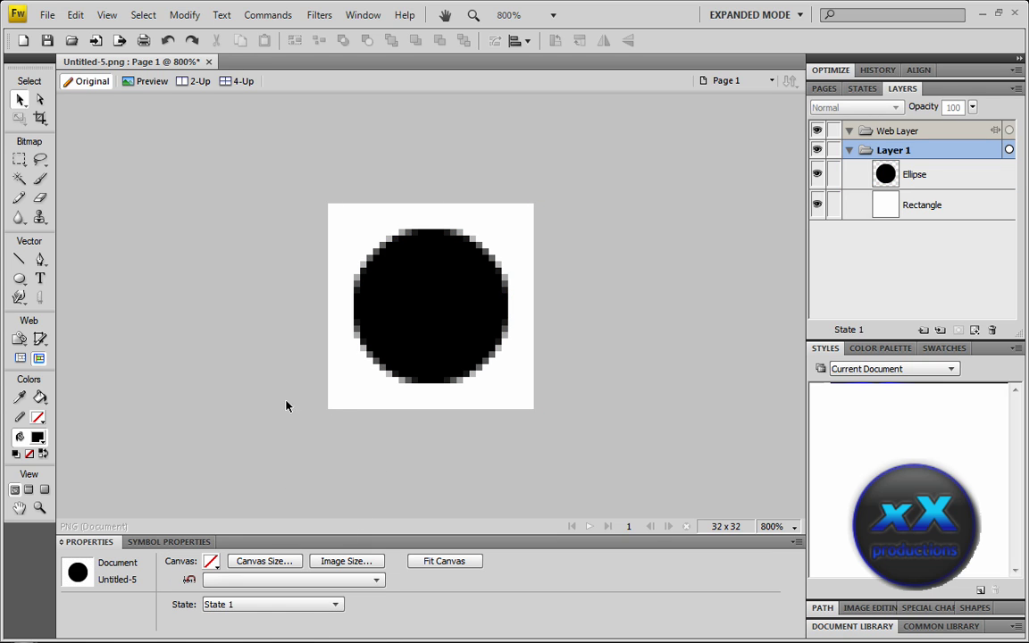
# Add an Inner Shadow filter to the black circle.
pyautogui.click(391, 292)
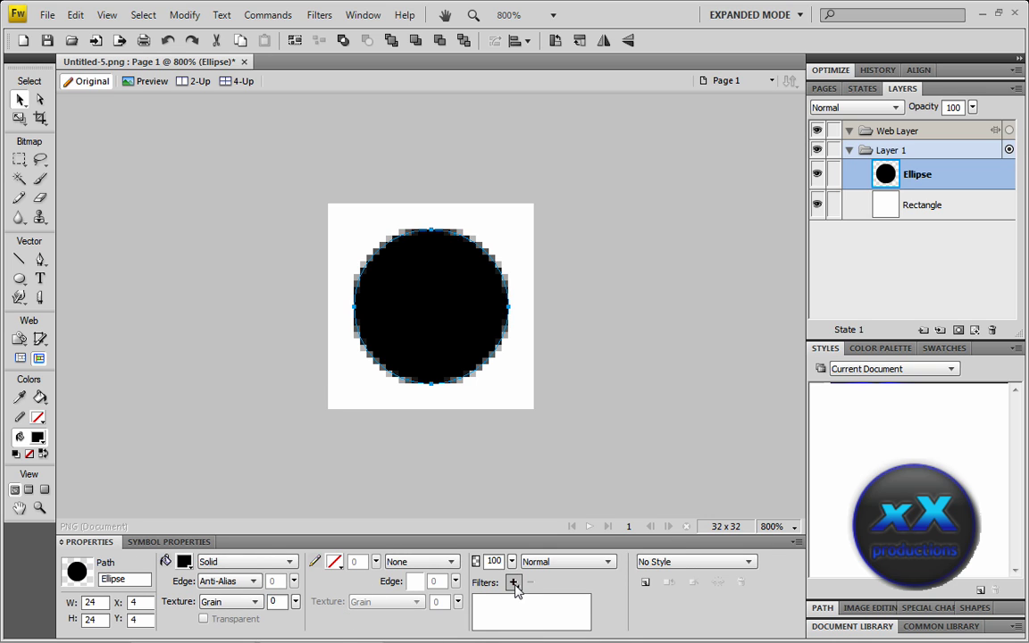
pyautogui.click(515, 582)
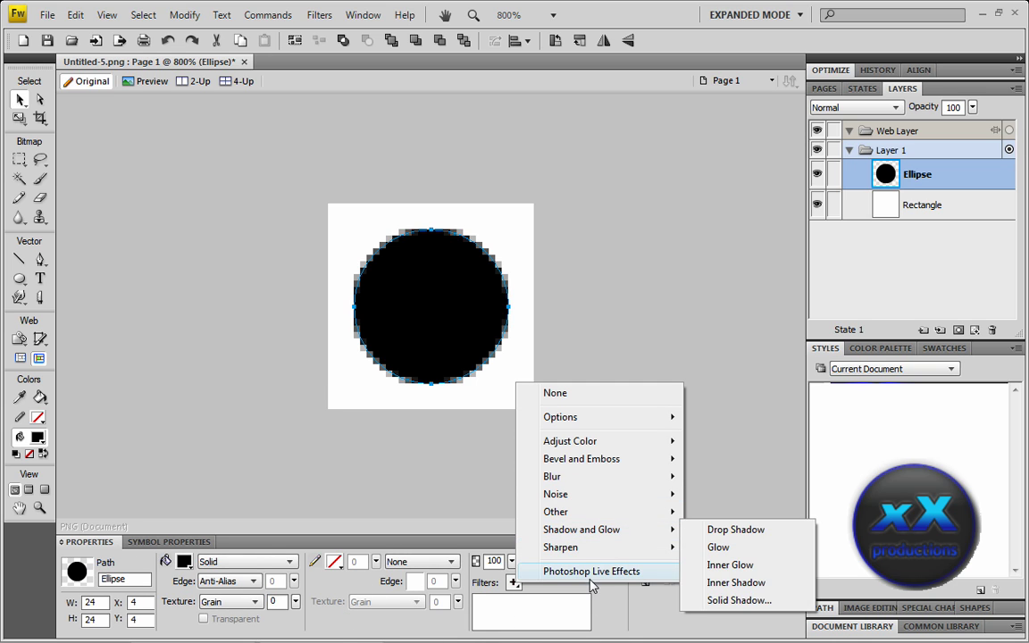
pyautogui.click(746, 583)
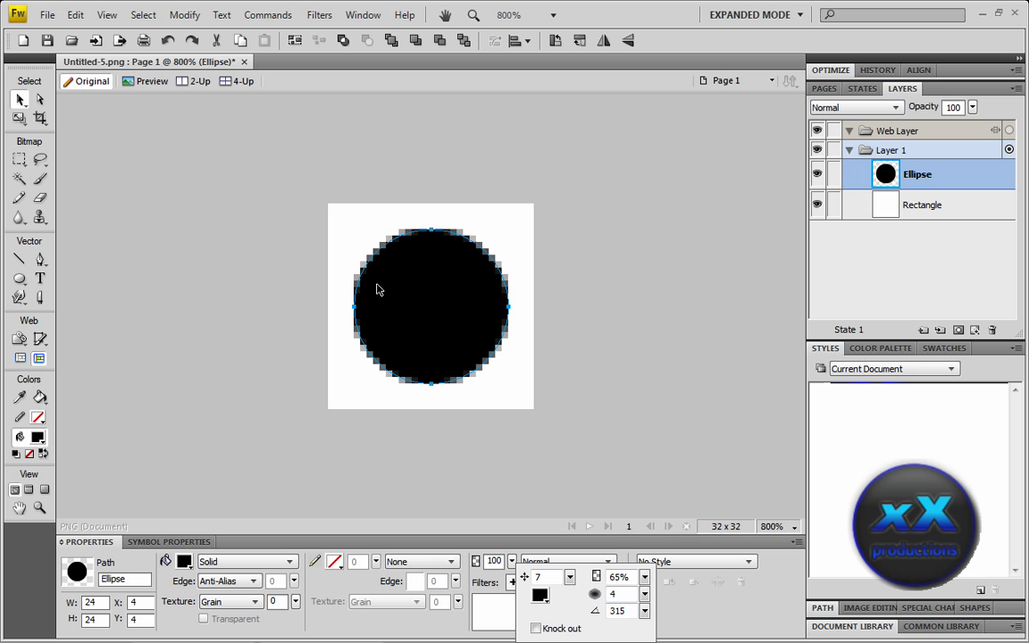
pyautogui.click(539, 596)
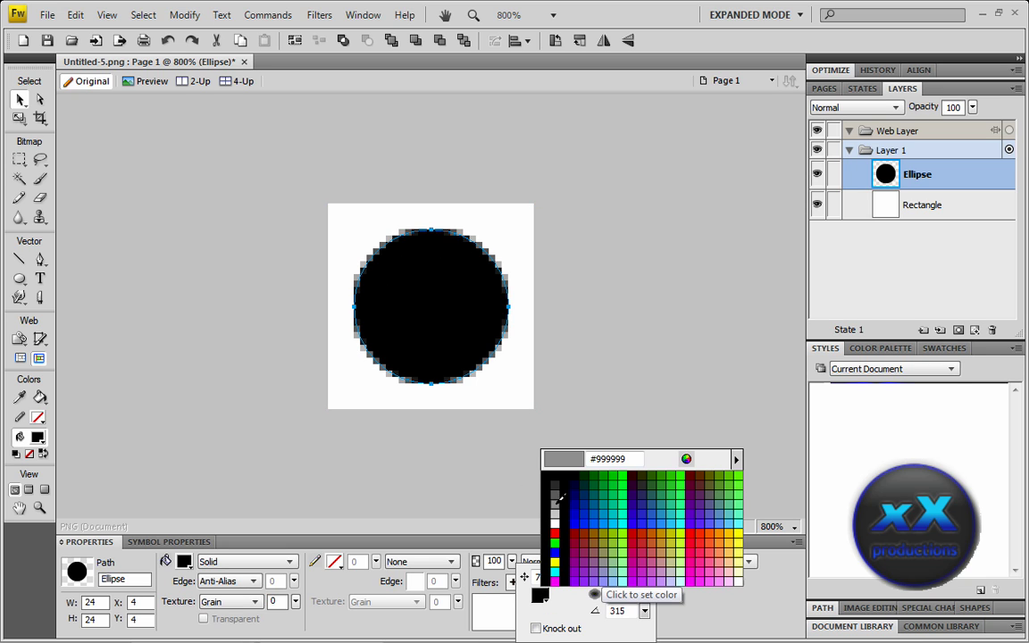
pyautogui.click(539, 596)
pyautogui.click(511, 594)
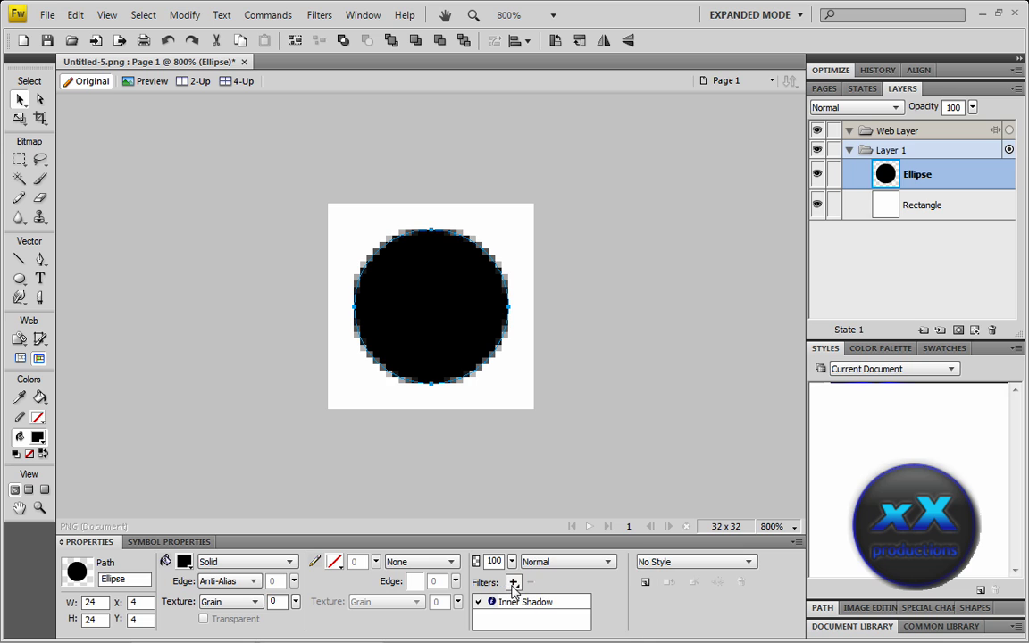
pyautogui.click(515, 605)
pyautogui.doubleClick(514, 605)
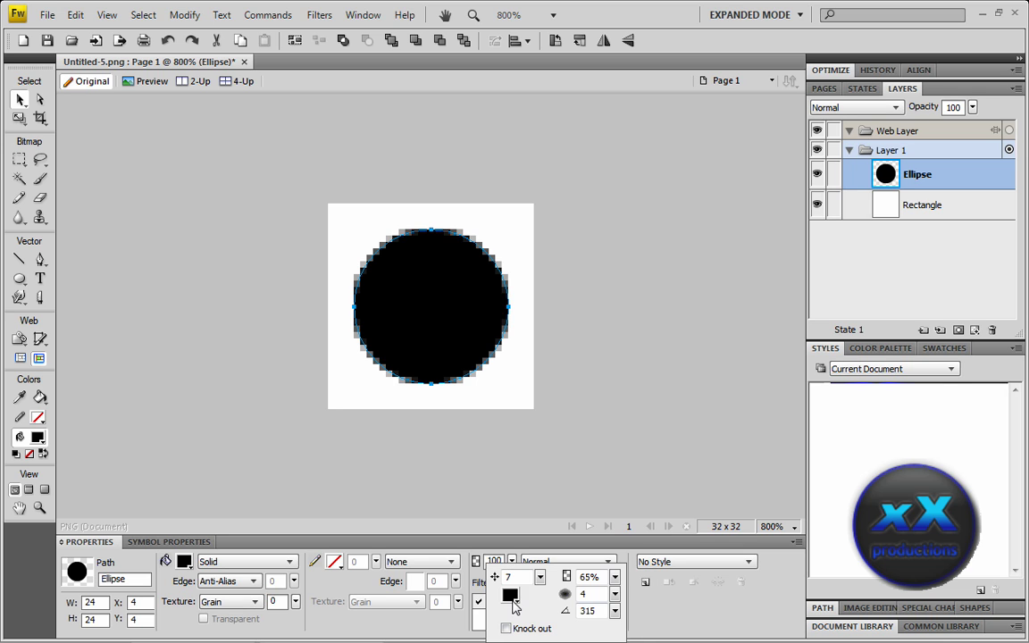
# Try dark red and then blue as the inner shadow colour, and increase its distance.
pyautogui.click(511, 596)
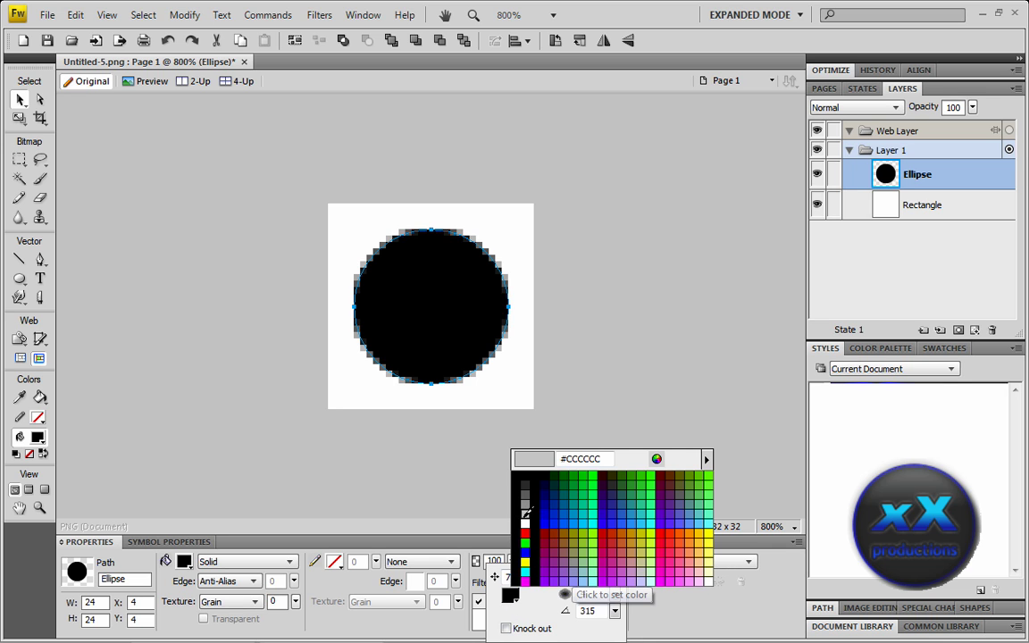
pyautogui.click(546, 576)
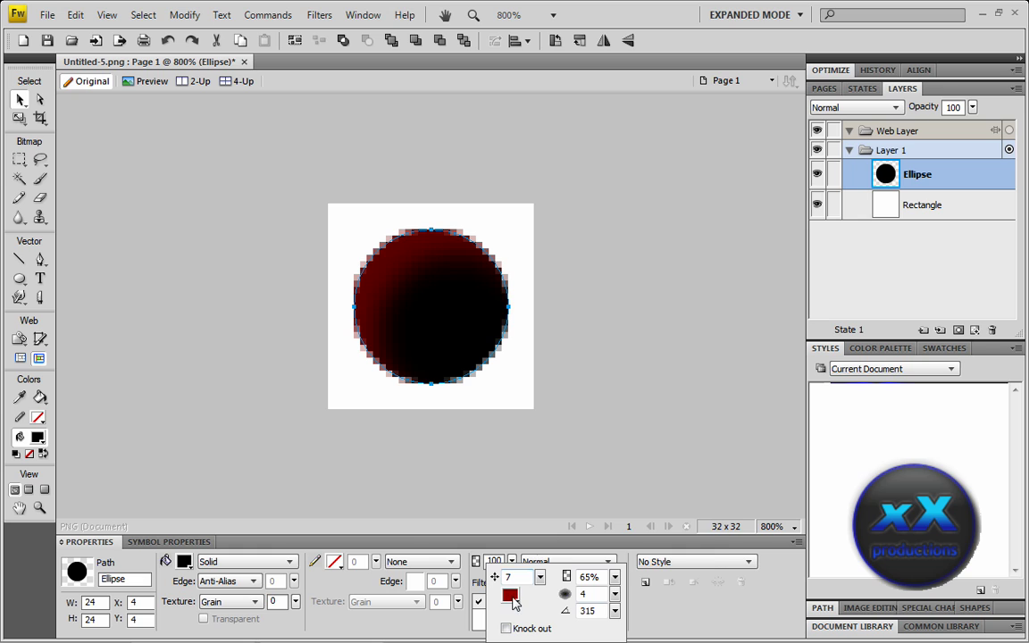
pyautogui.click(510, 596)
pyautogui.click(545, 525)
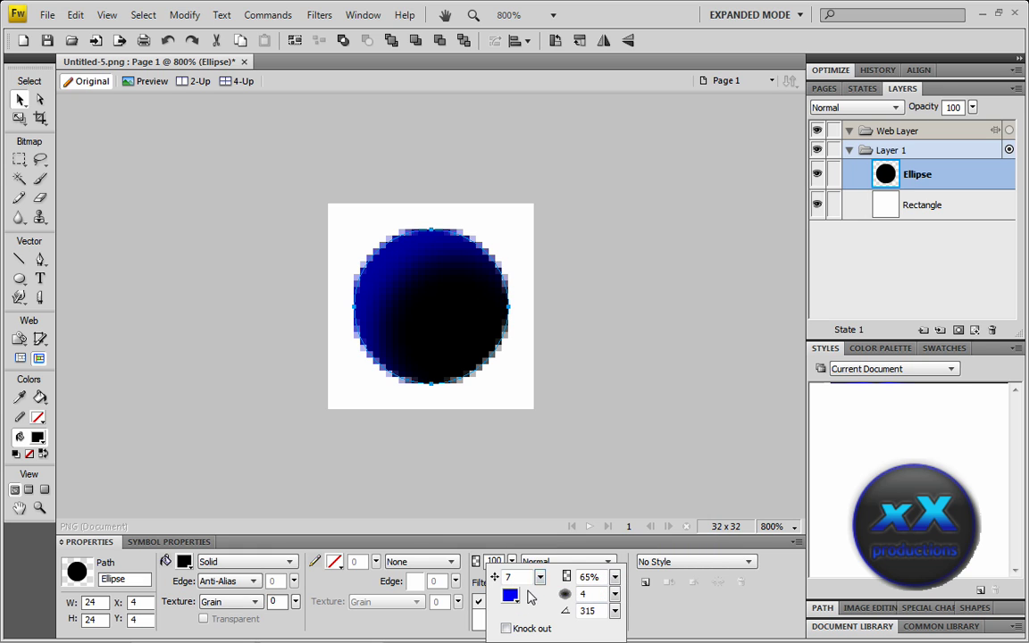
pyautogui.moveTo(540, 577)
pyautogui.mouseDown()
pyautogui.moveTo(540, 554)
pyautogui.moveTo(541, 590)
pyautogui.moveTo(541, 574)
pyautogui.mouseUp()
pyautogui.click(620, 496)
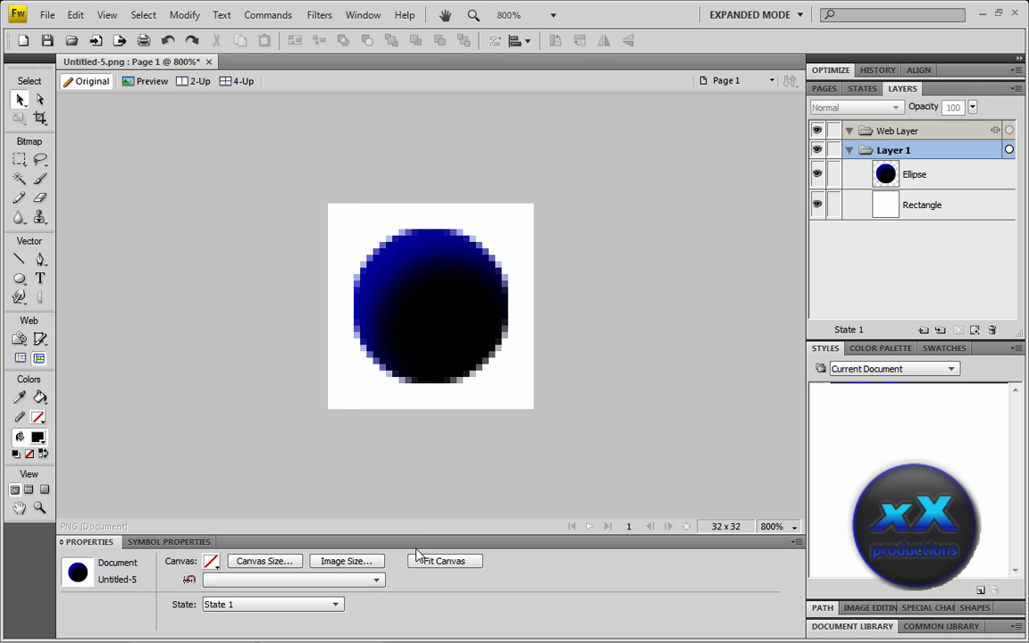
# Make the inner shadow grey with a distance of 9.
pyautogui.click(415, 325)
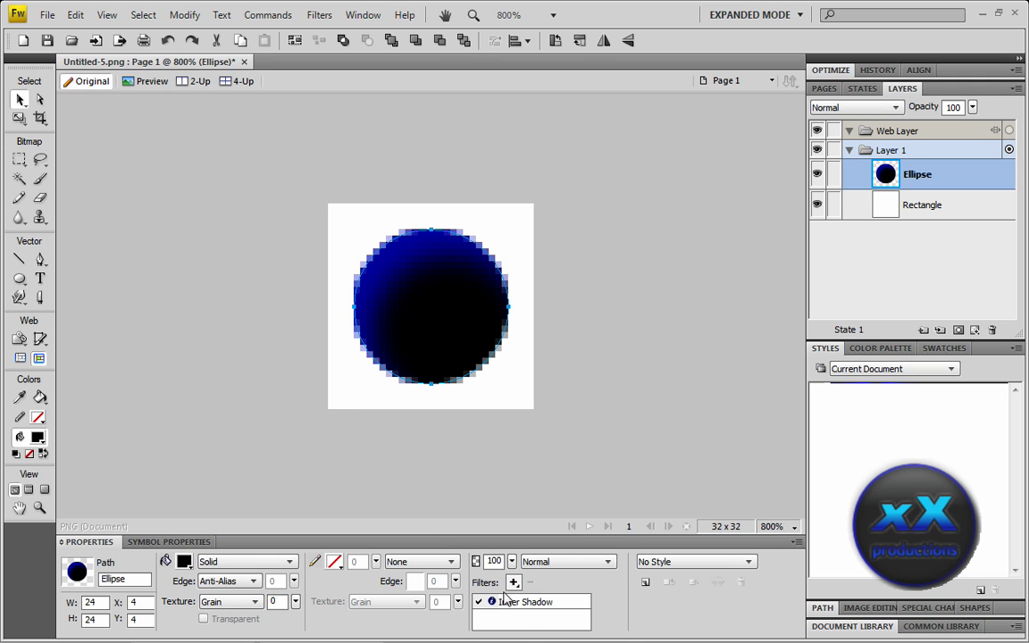
pyautogui.click(490, 601)
pyautogui.click(510, 594)
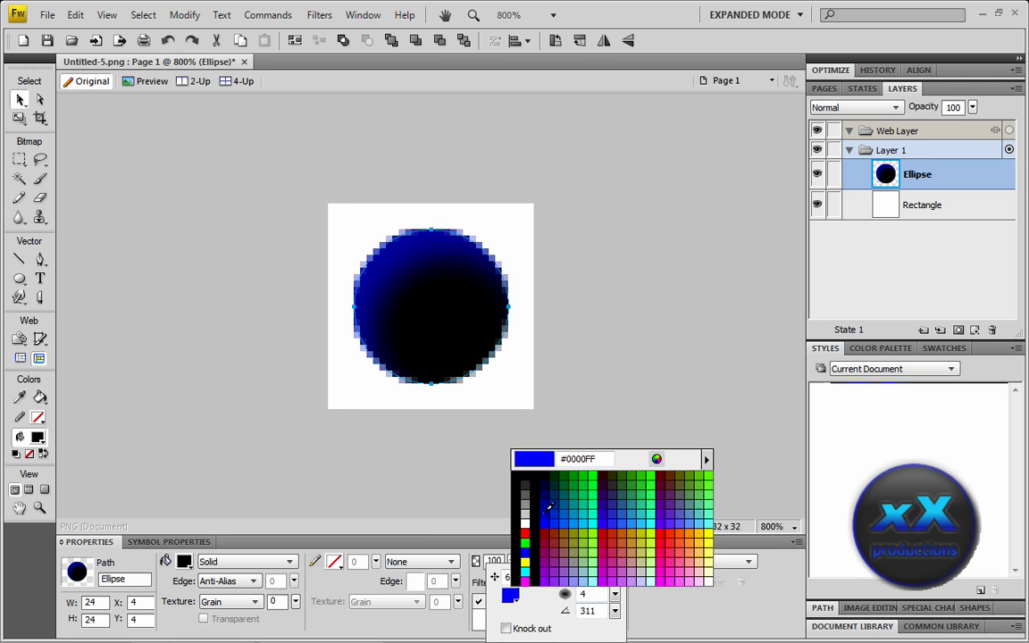
pyautogui.click(476, 452)
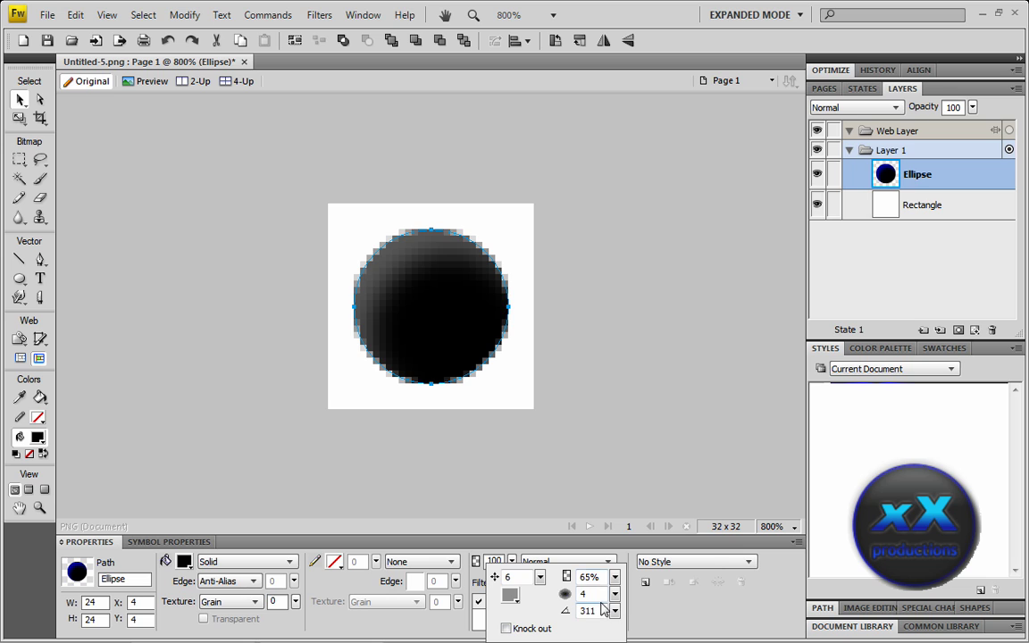
pyautogui.click(510, 594)
pyautogui.click(526, 514)
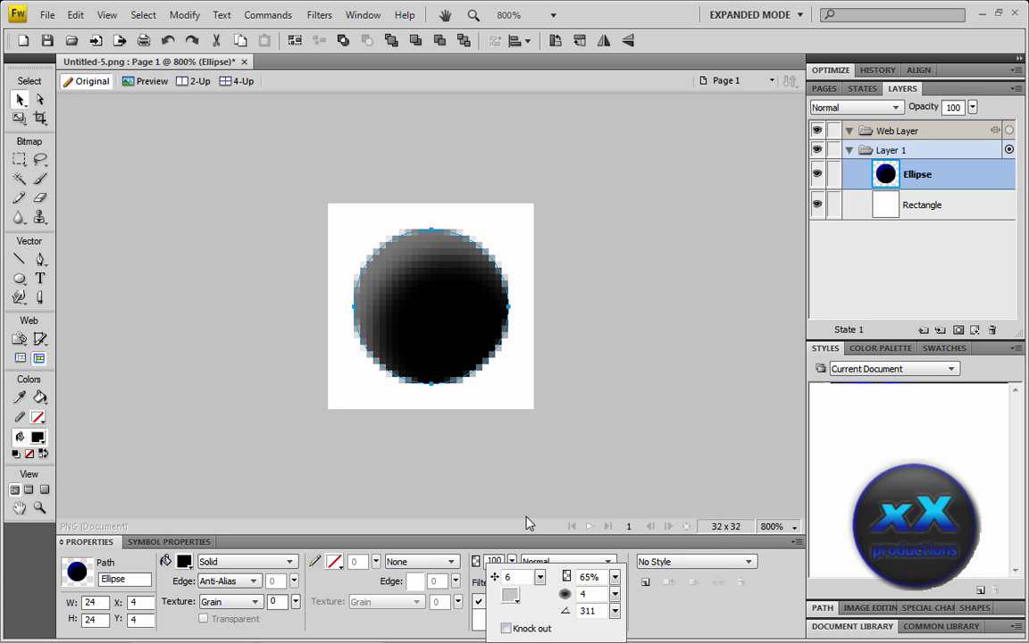
pyautogui.moveTo(545, 577)
pyautogui.mouseDown()
pyautogui.moveTo(544, 536)
pyautogui.moveTo(544, 581)
pyautogui.mouseUp()
pyautogui.click(561, 511)
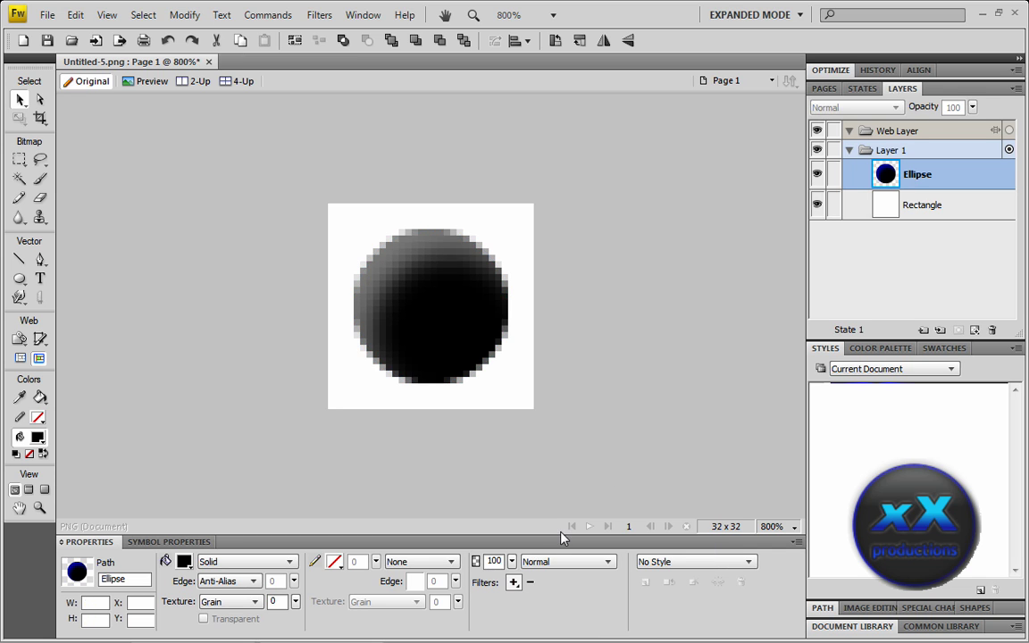
# Duplicate the black circle and turn off the Inner Shadow on the lower copy.
pyautogui.click(409, 277)
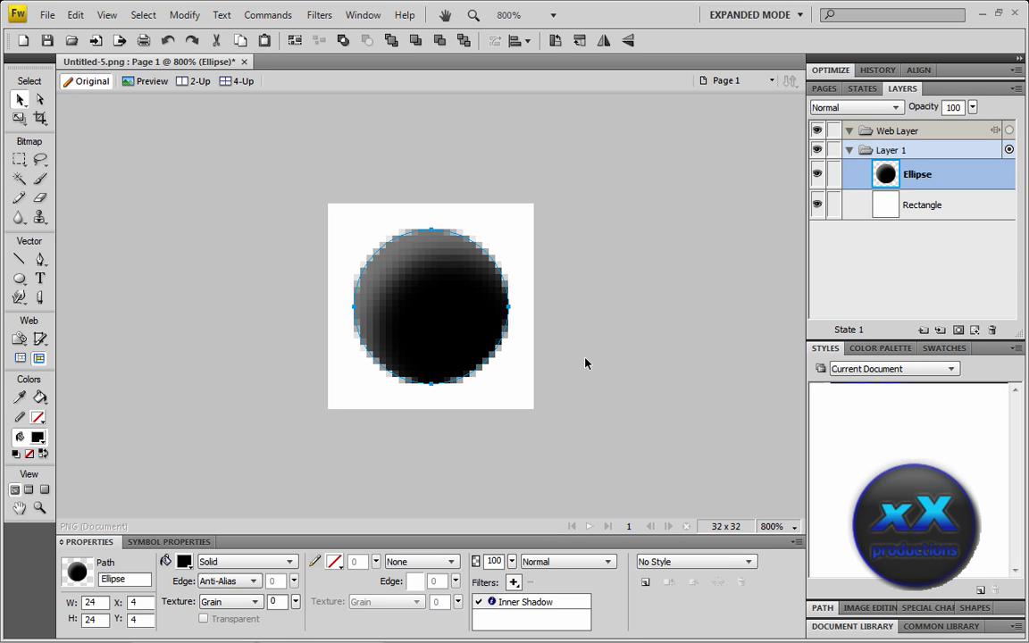
pyautogui.hotkey('ctrl', 'shift', 'd')
pyautogui.click(925, 204)
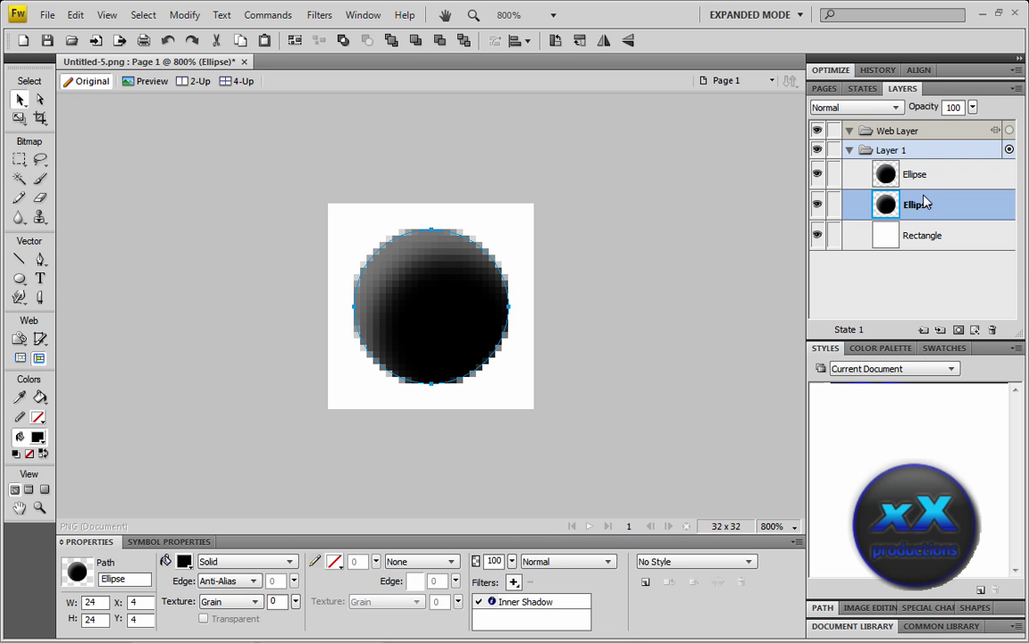
pyautogui.click(479, 602)
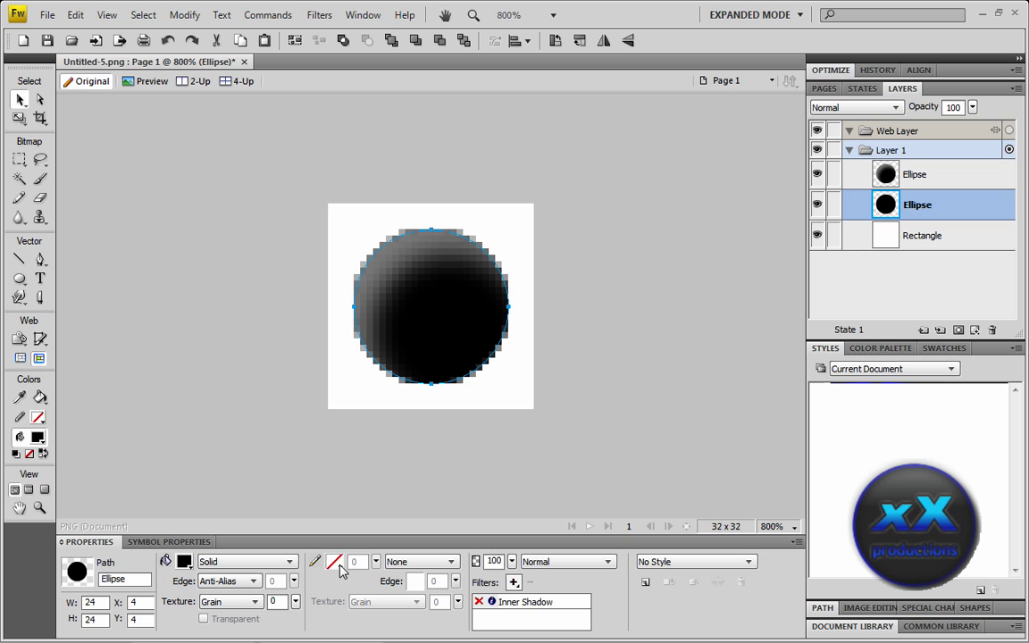
# Give the copy a 3-pixel #0000FF blue stroke so it forms a ring.
pyautogui.click(335, 561)
pyautogui.click(349, 468)
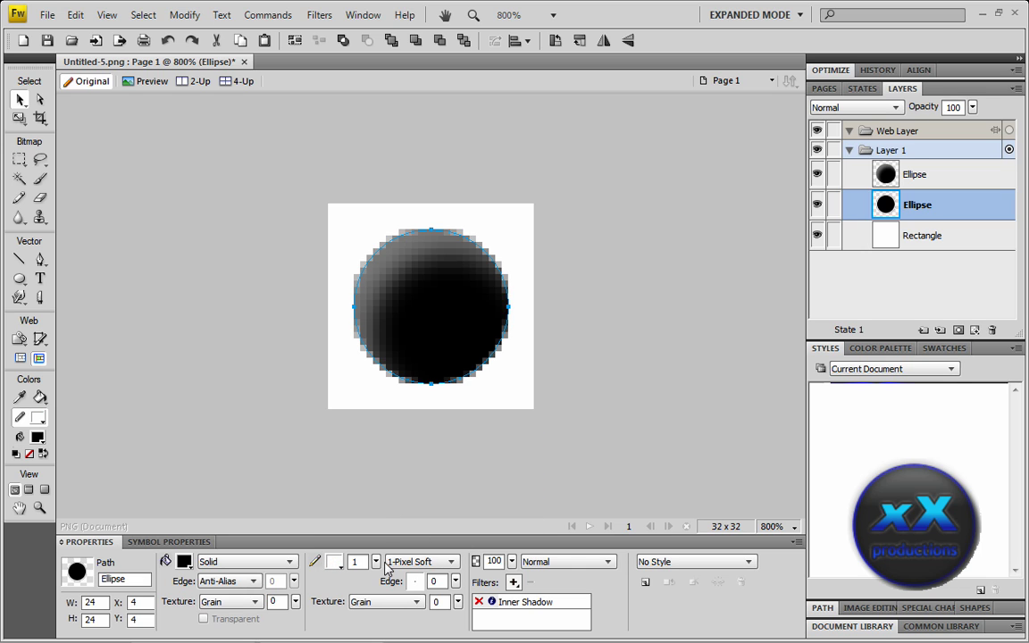
pyautogui.moveTo(377, 568); pyautogui.dragTo(376, 559)
pyautogui.click(335, 561)
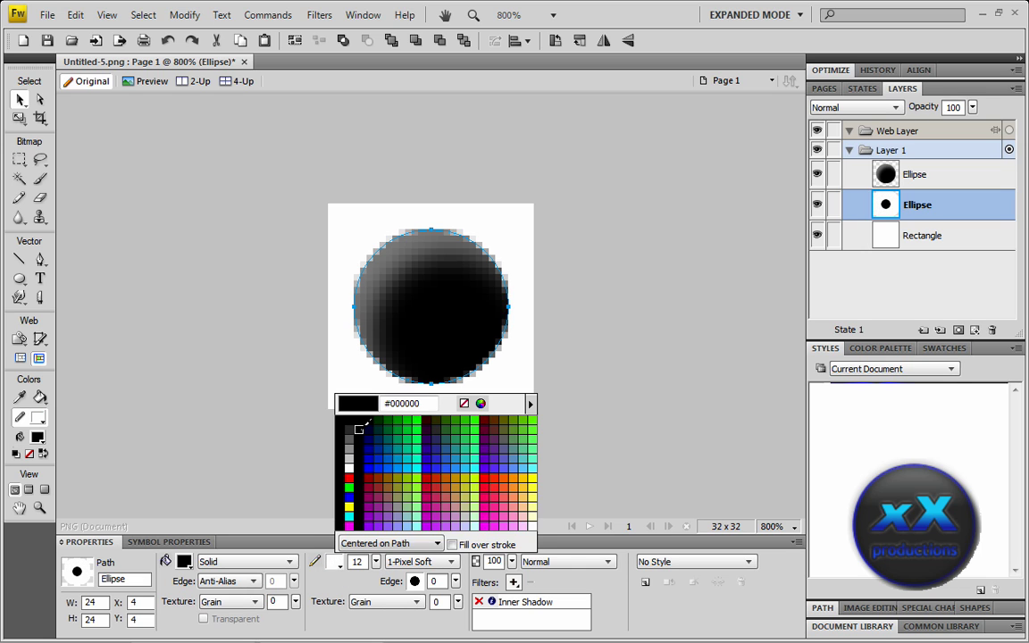
pyautogui.click(360, 473)
pyautogui.moveTo(376, 561); pyautogui.dragTo(374, 573)
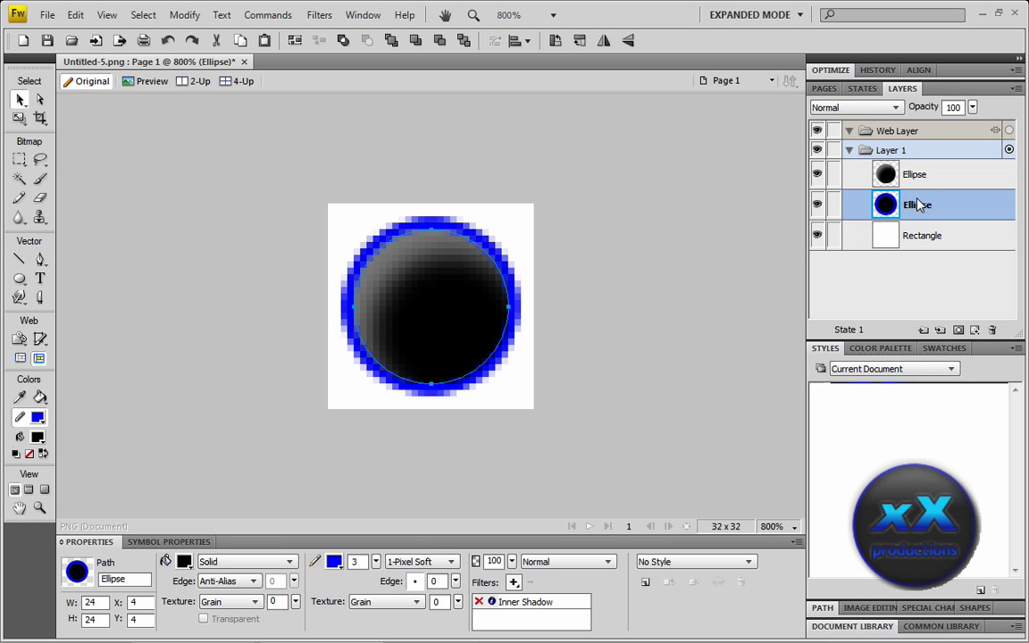
pyautogui.click(610, 470)
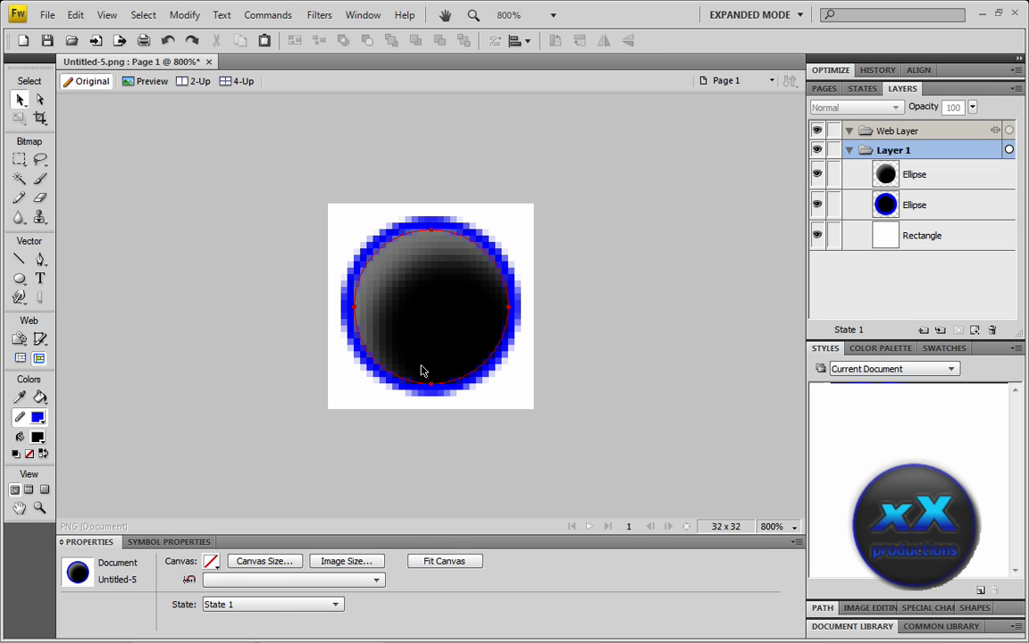
# Type 'xX' in the 28 Days Later font and move it onto the circle.
pyautogui.click(40, 278)
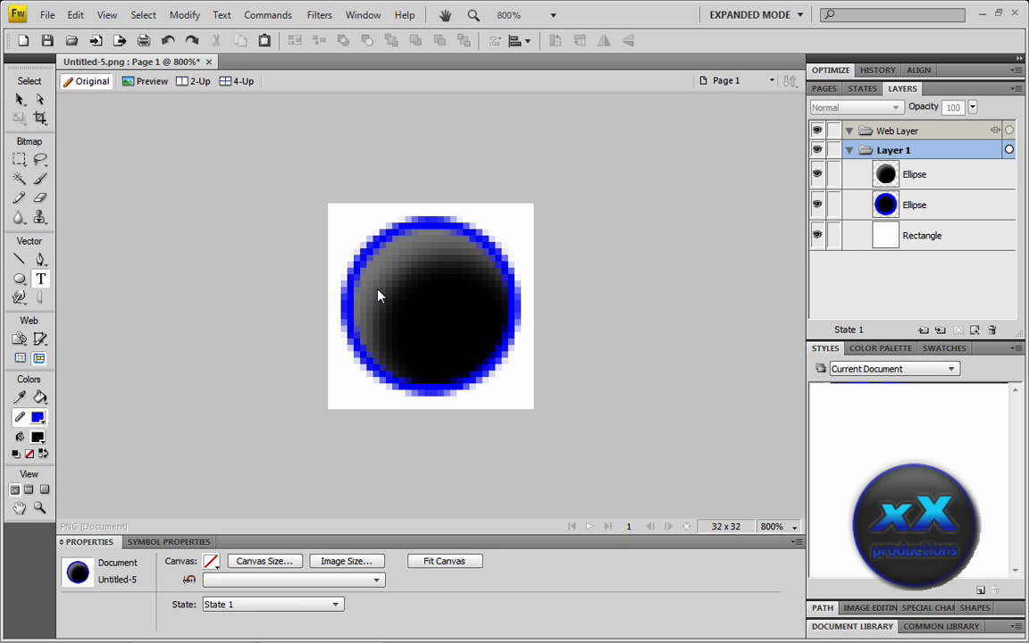
pyautogui.moveTo(360, 152); pyautogui.dragTo(451, 320)
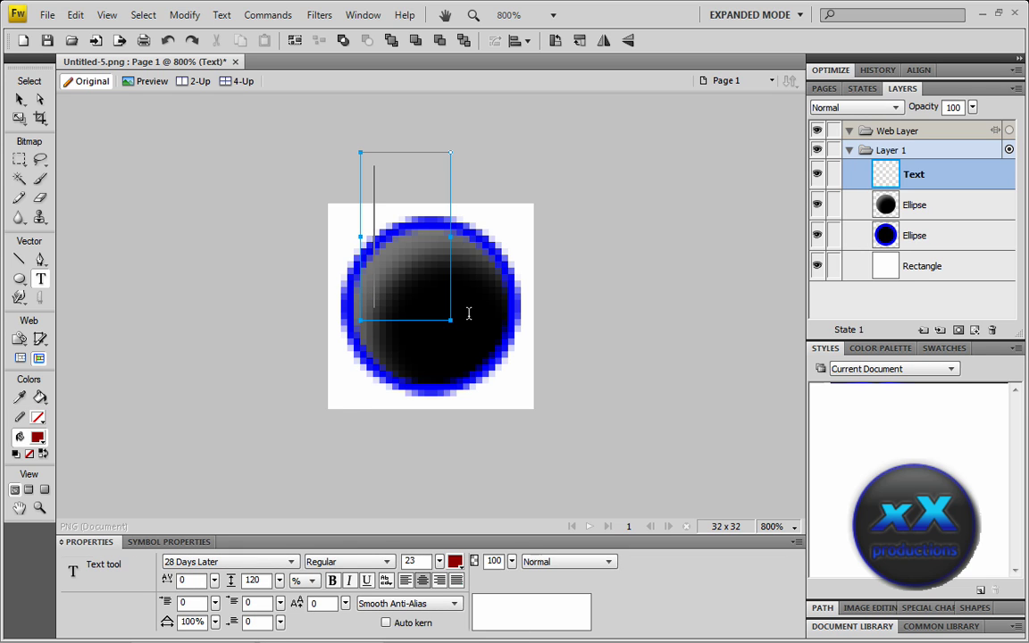
pyautogui.write('xX')
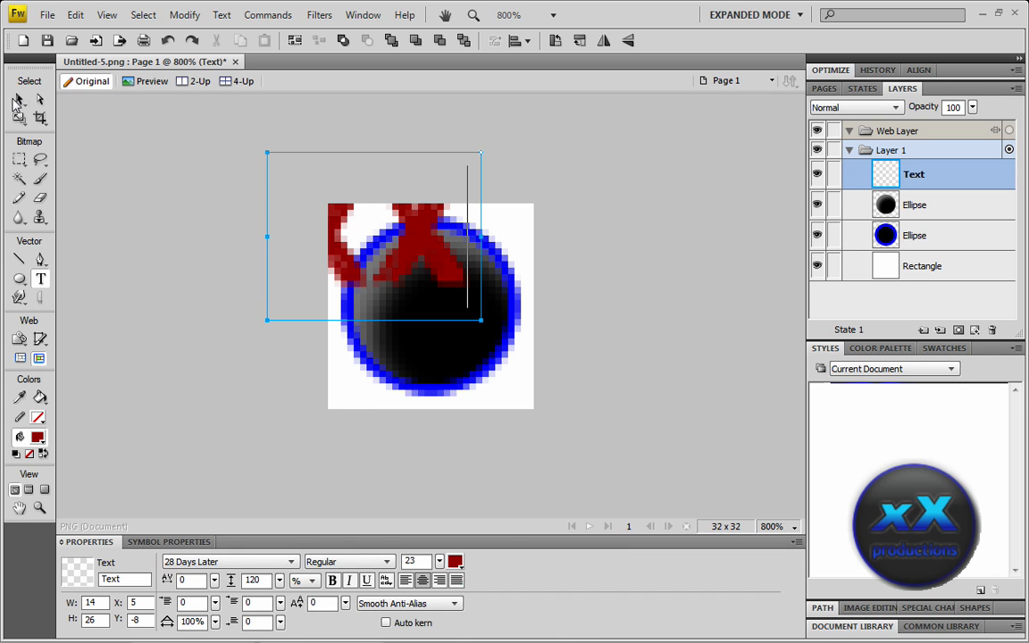
pyautogui.click(18, 101)
pyautogui.moveTo(447, 307); pyautogui.dragTo(500, 379)
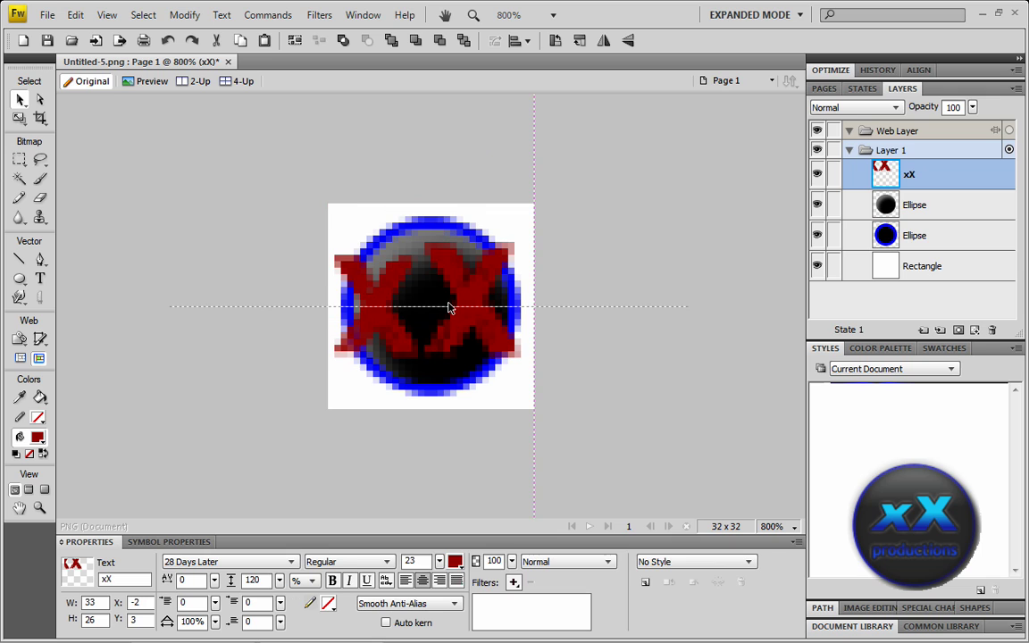
# Set the xX text to size 14 with #0000FF blue fill, centred on the circle.
pyautogui.moveTo(438, 561)
pyautogui.mouseDown()
pyautogui.moveTo(439, 536)
pyautogui.moveTo(439, 547)
pyautogui.mouseUp()
pyautogui.moveTo(451, 339); pyautogui.dragTo(456, 327)
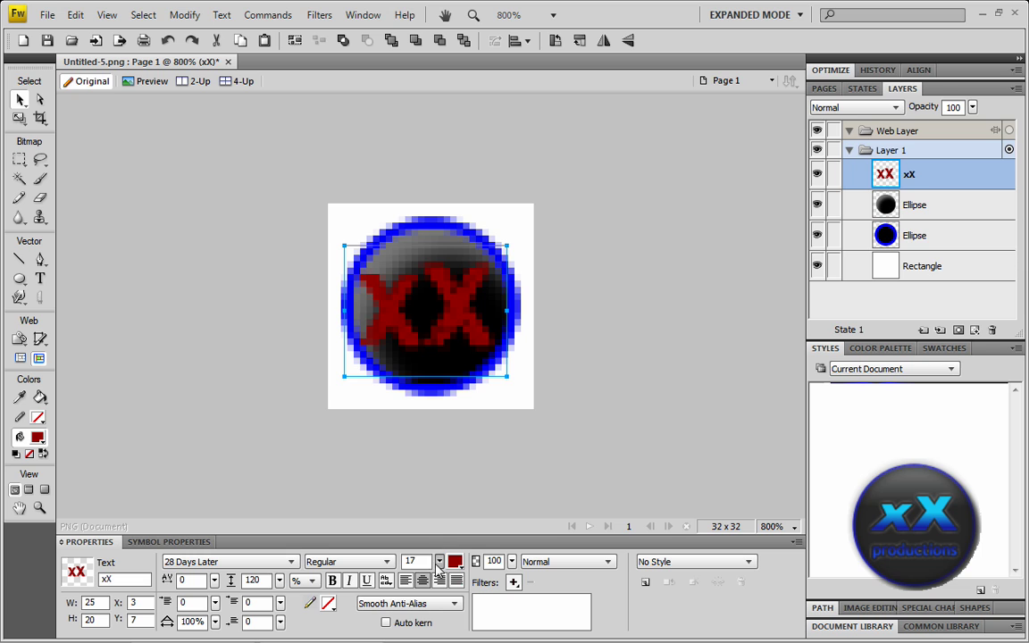
pyautogui.moveTo(439, 570); pyautogui.dragTo(433, 531)
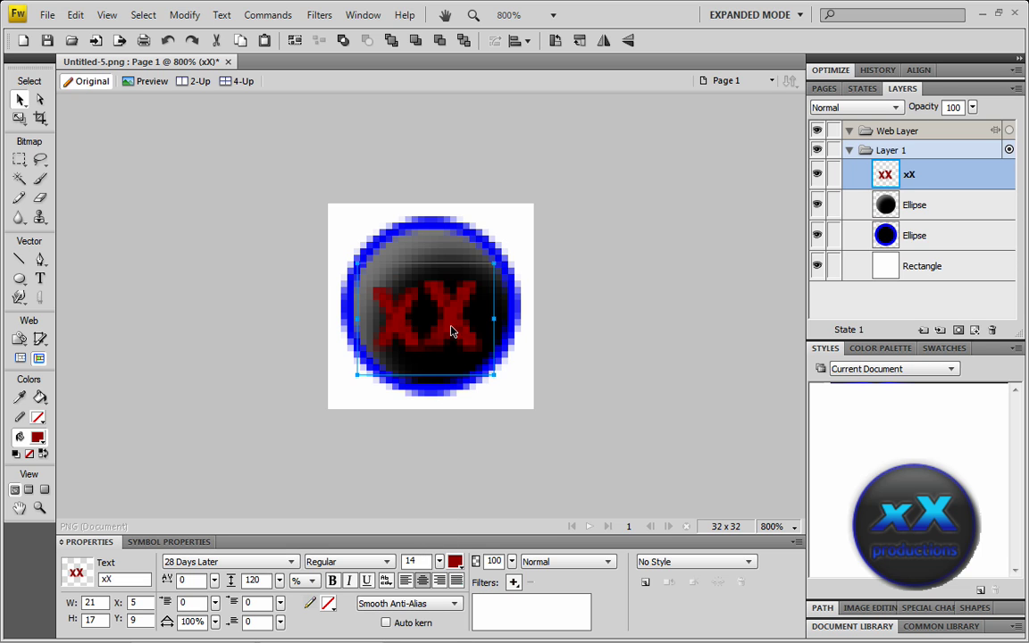
pyautogui.click(454, 561)
pyautogui.click(489, 460)
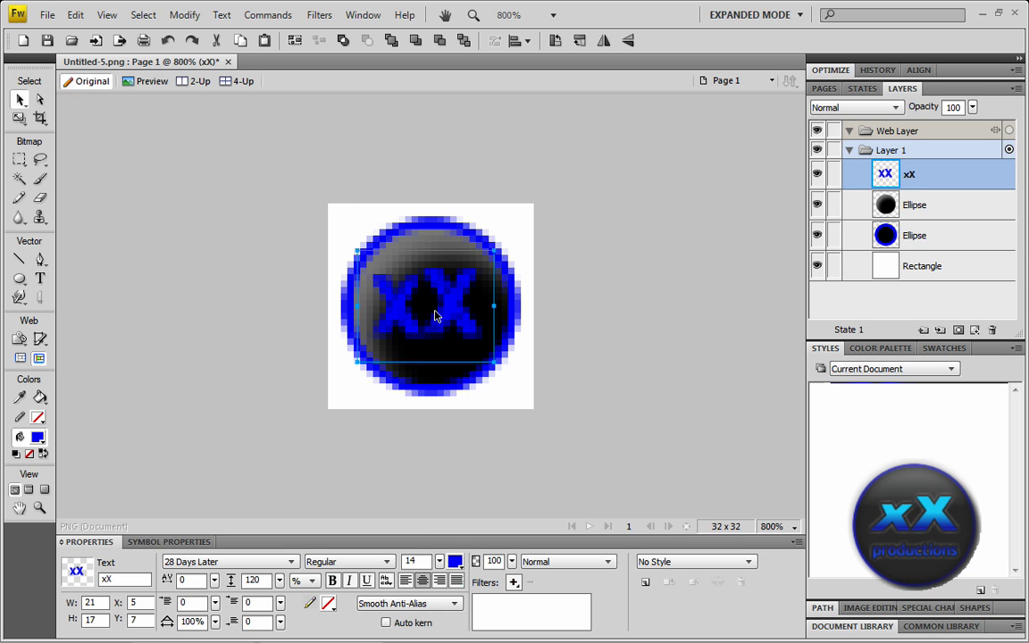
pyautogui.moveTo(435, 316)
pyautogui.mouseDown()
pyautogui.moveTo(442, 305)
pyautogui.moveTo(428, 309)
pyautogui.mouseUp()
pyautogui.click(550, 356)
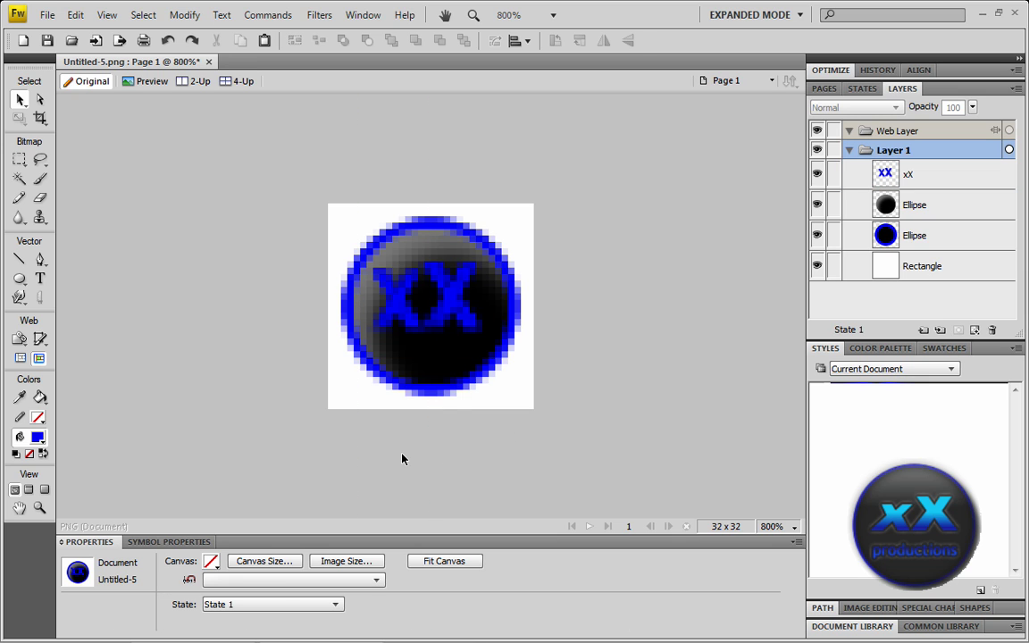
pyautogui.click(363, 212)
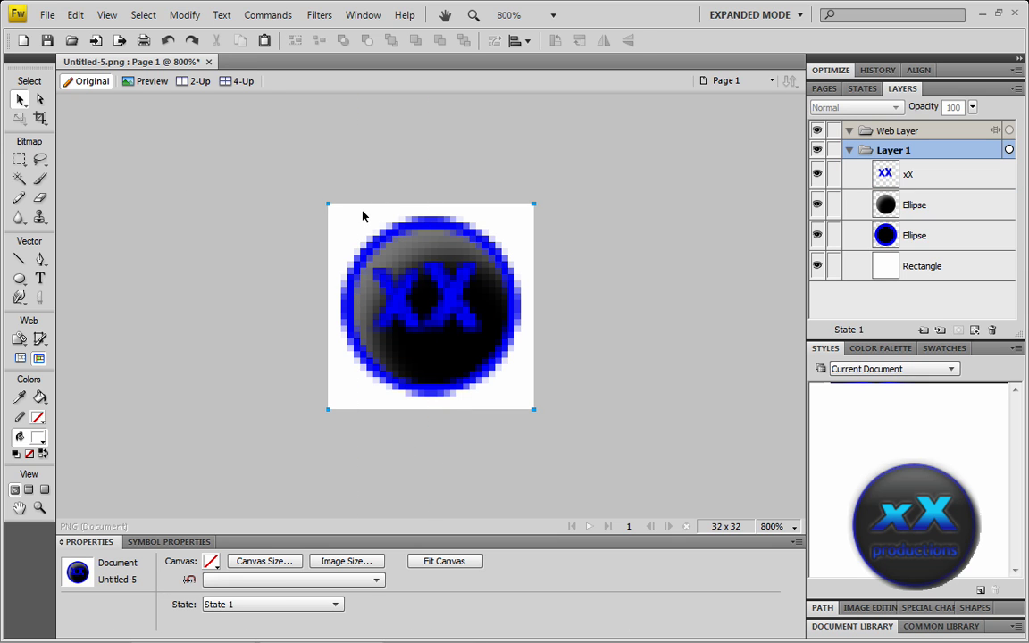
pyautogui.click(817, 266)
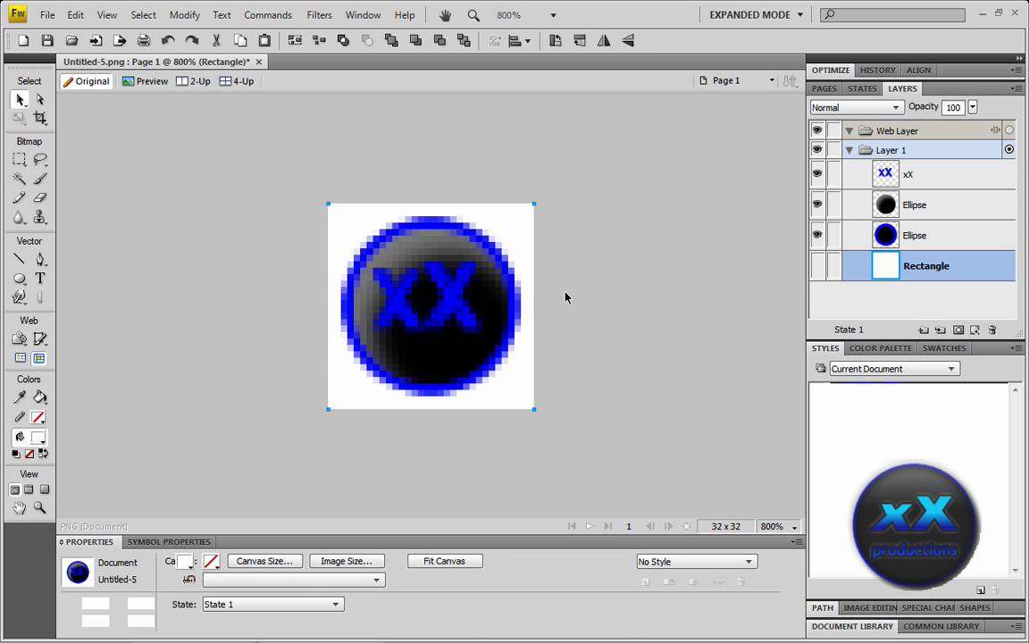
pyautogui.click(818, 266)
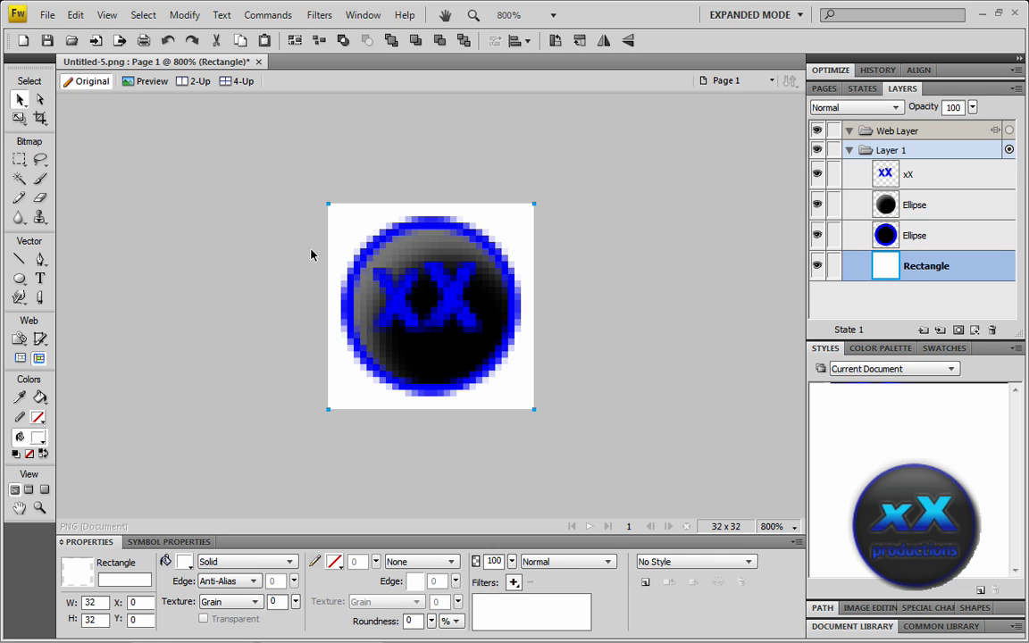
# Check the file types in the Save As dialog, then cancel without saving.
pyautogui.click(48, 16)
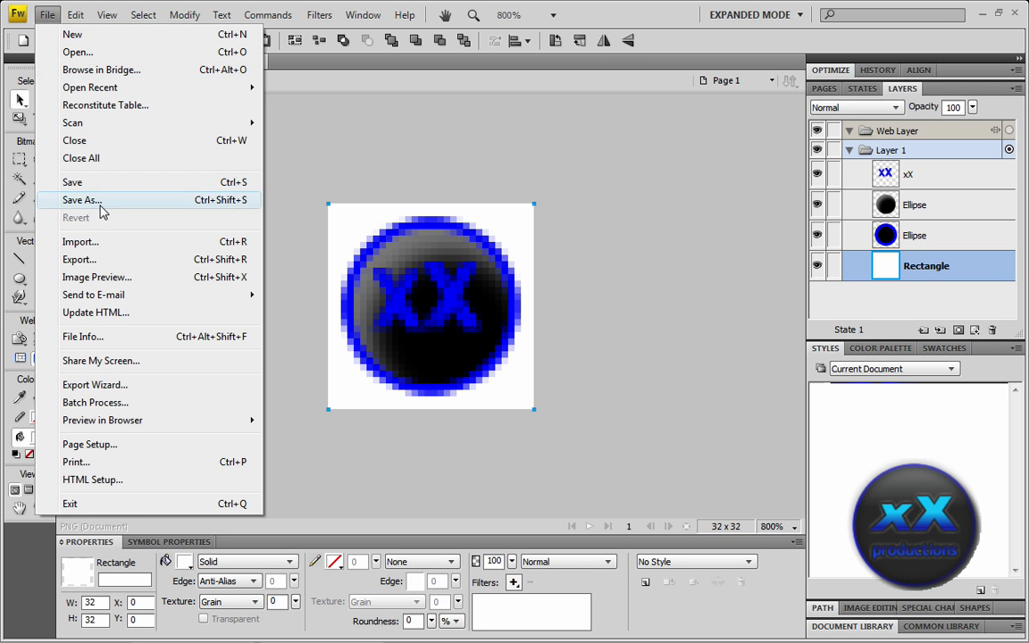
pyautogui.click(101, 200)
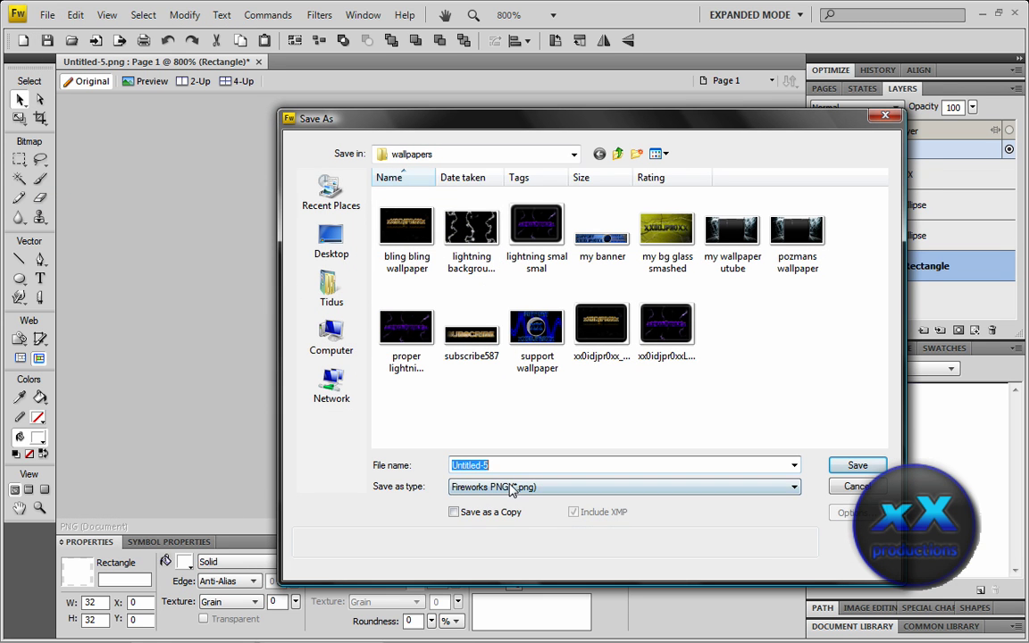
pyautogui.click(476, 488)
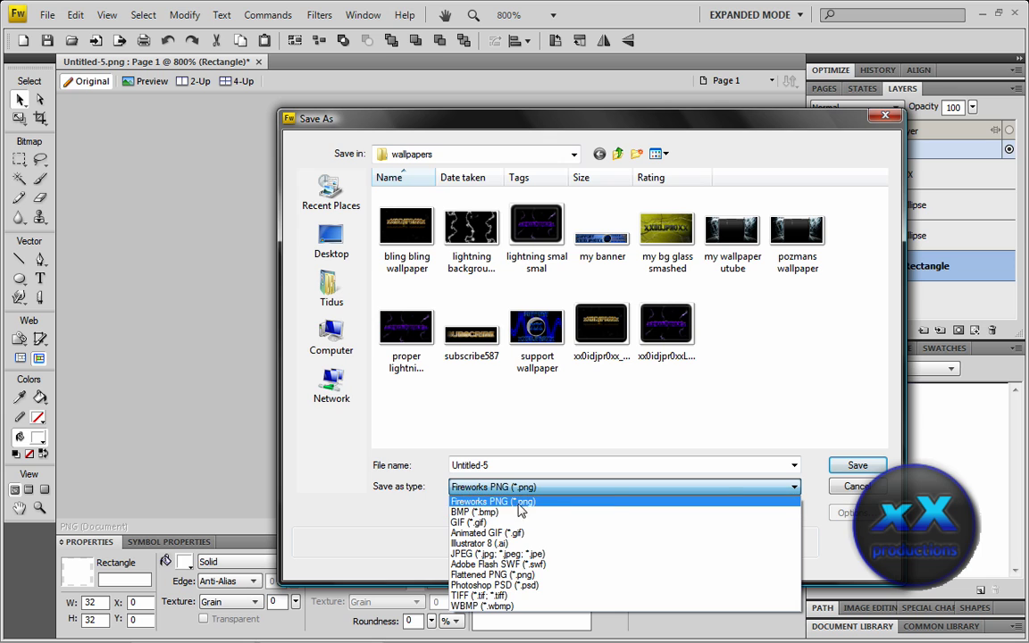
pyautogui.click(716, 488)
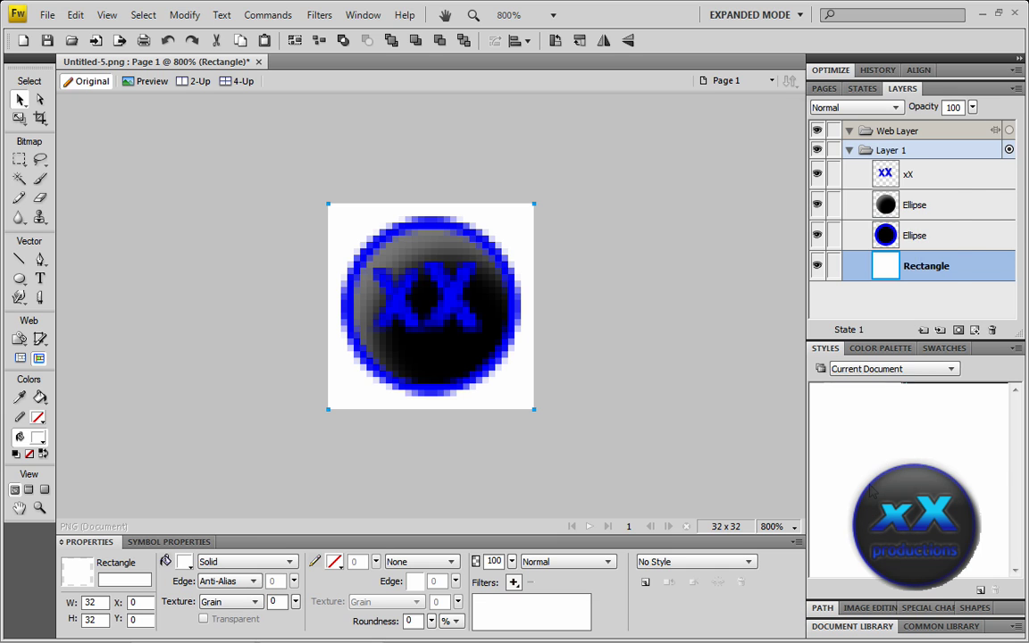
pyautogui.click(857, 487)
# Quit Fireworks, discarding changes to Untitled-5.png, and launch IconArt.
pyautogui.hotkey('ctrl', 'w')
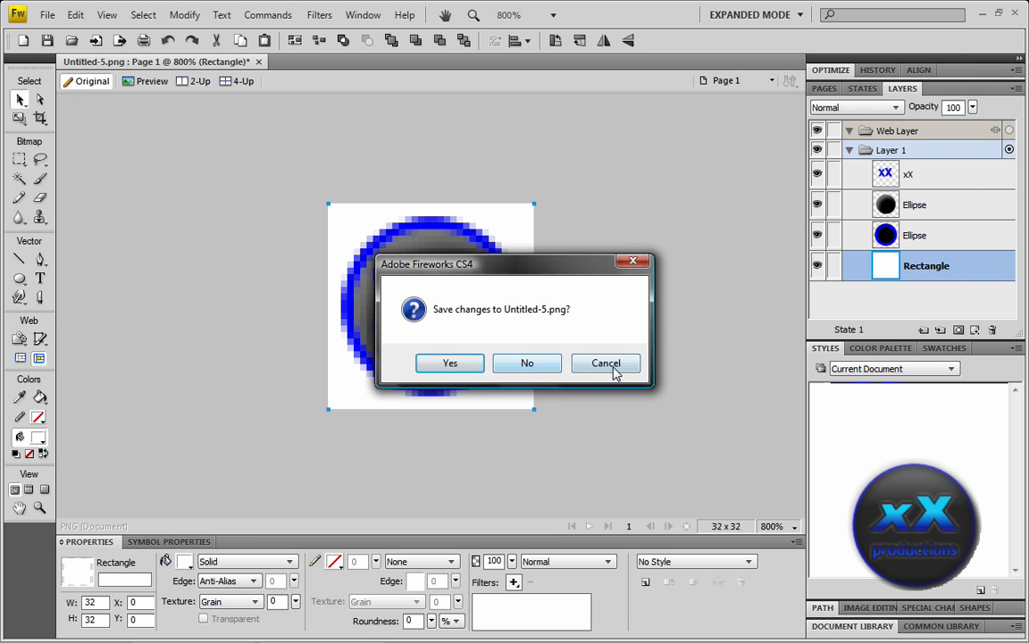
pyautogui.click(527, 363)
pyautogui.doubleClick(545, 179)
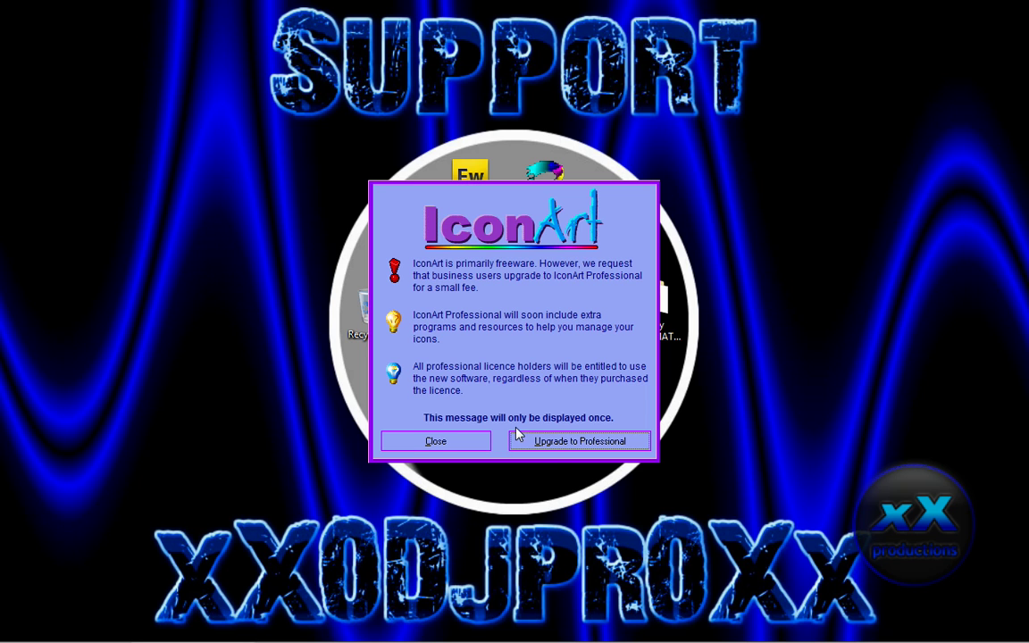
# Close IconArt's freeware notice and choose File > Open.
pyautogui.click(444, 442)
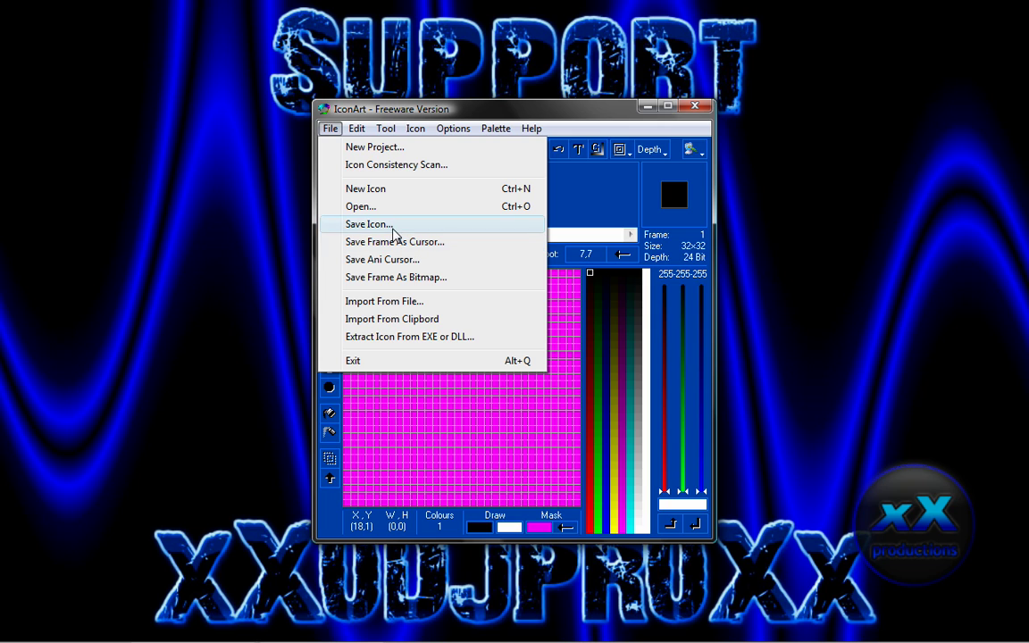
pyautogui.click(361, 207)
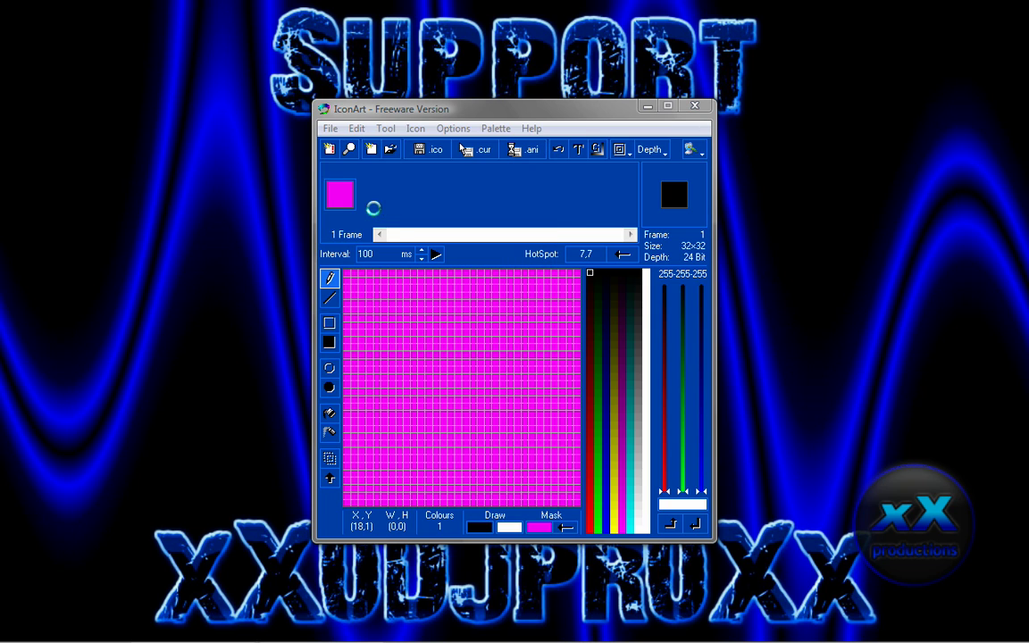
# Open favicon from My ULTIMATE VISTA pack > Youtube Accessories, filtered to Icon and Cursor Files.
pyautogui.doubleClick(500, 419)
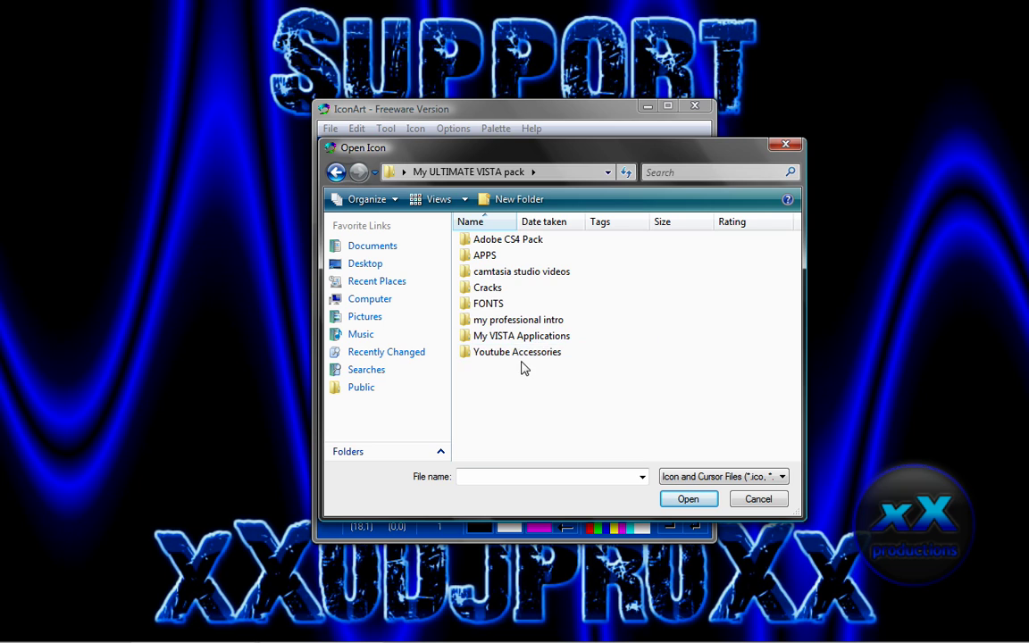
pyautogui.doubleClick(520, 356)
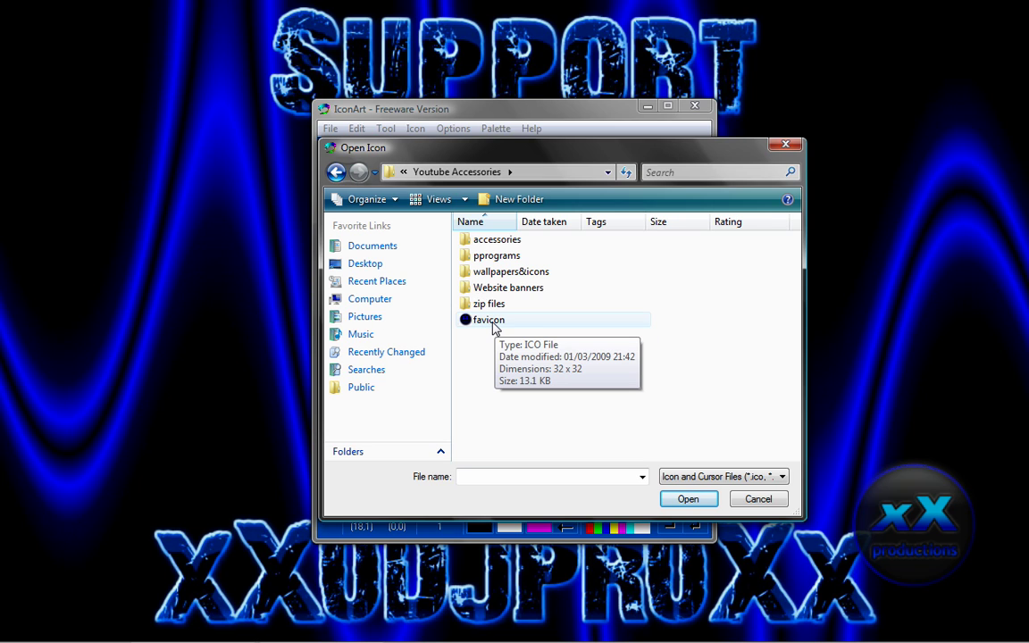
pyautogui.click(734, 476)
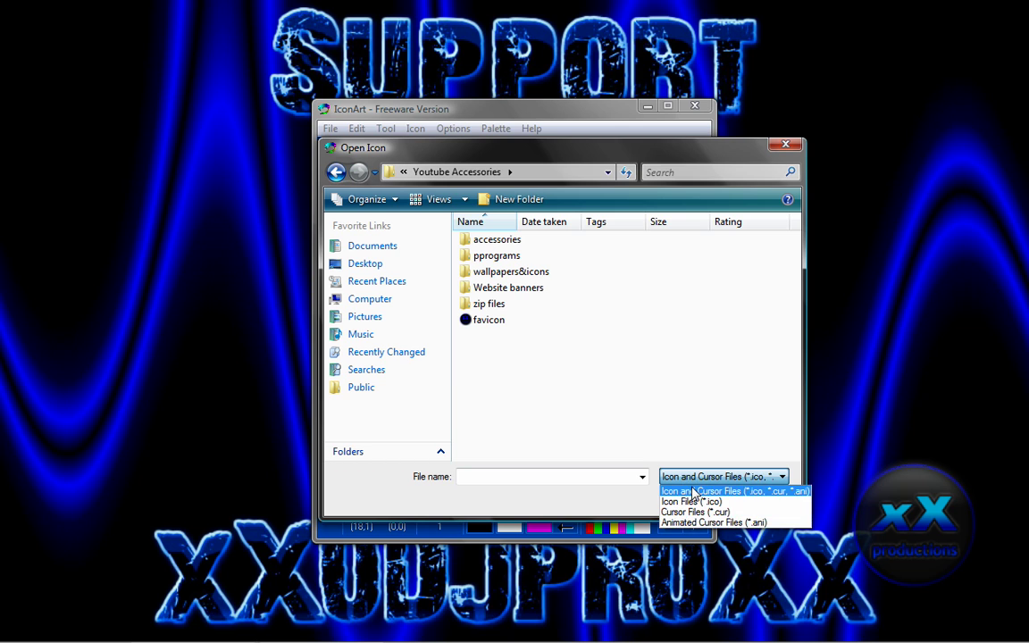
pyautogui.click(734, 492)
pyautogui.click(489, 322)
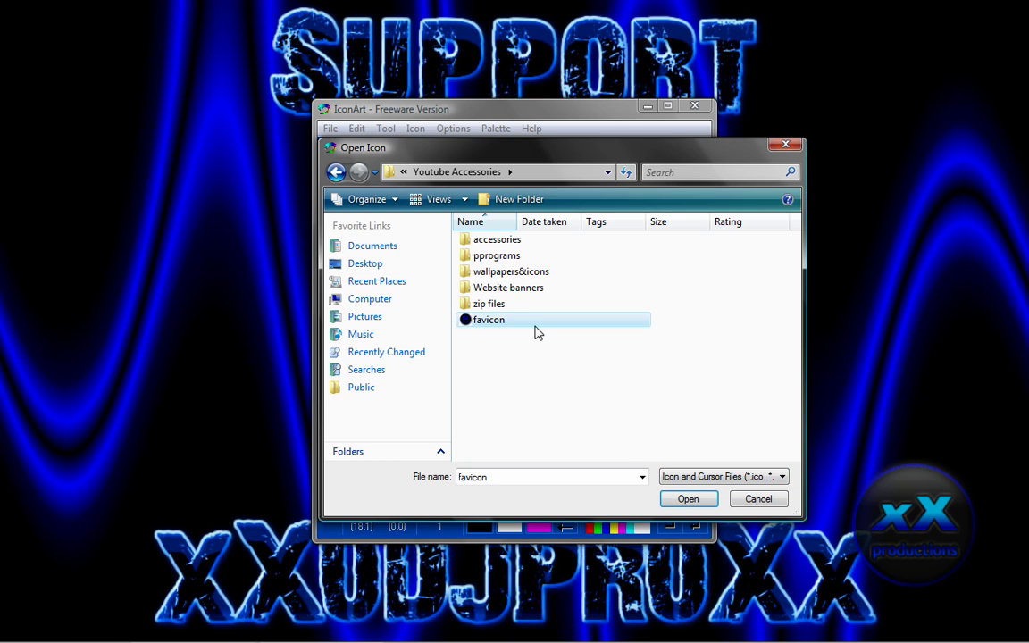
pyautogui.doubleClick(533, 327)
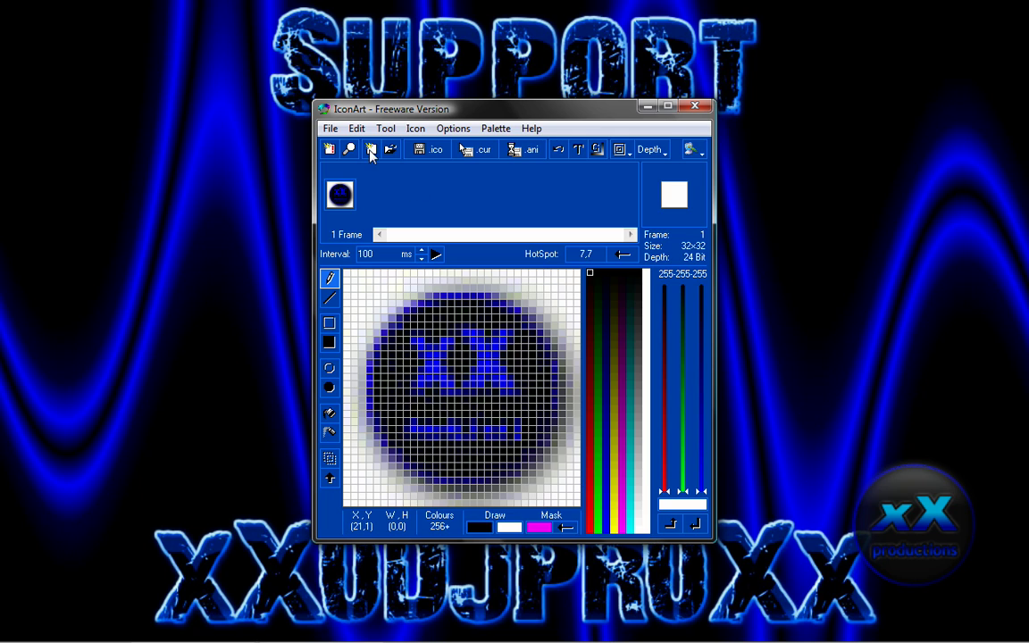
# Save the xX design as the icon file favicon.ico on the Desktop.
pyautogui.click(333, 131)
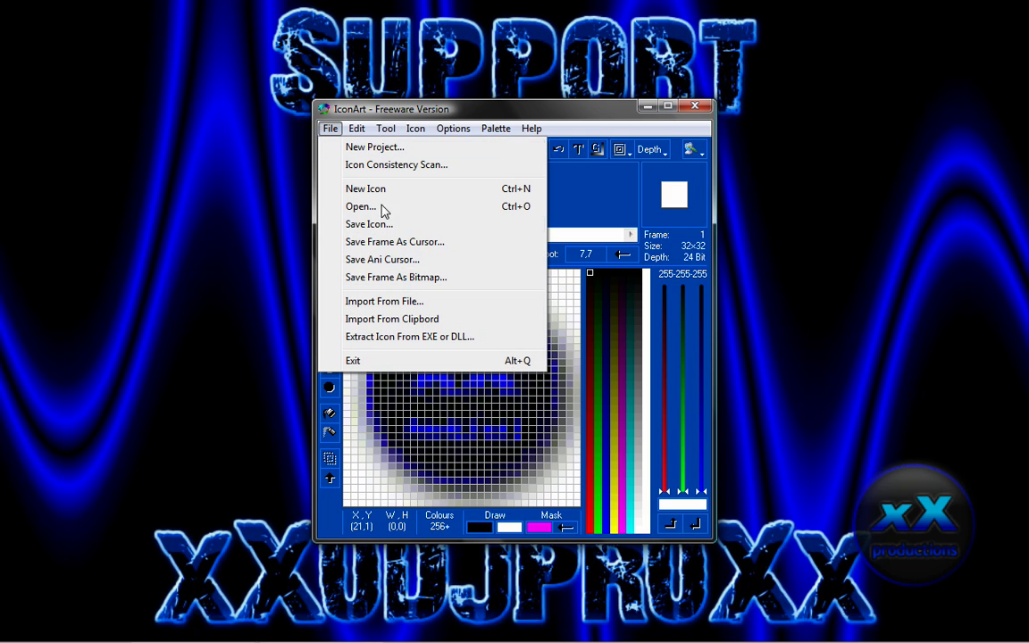
pyautogui.click(361, 223)
pyautogui.write('fa')
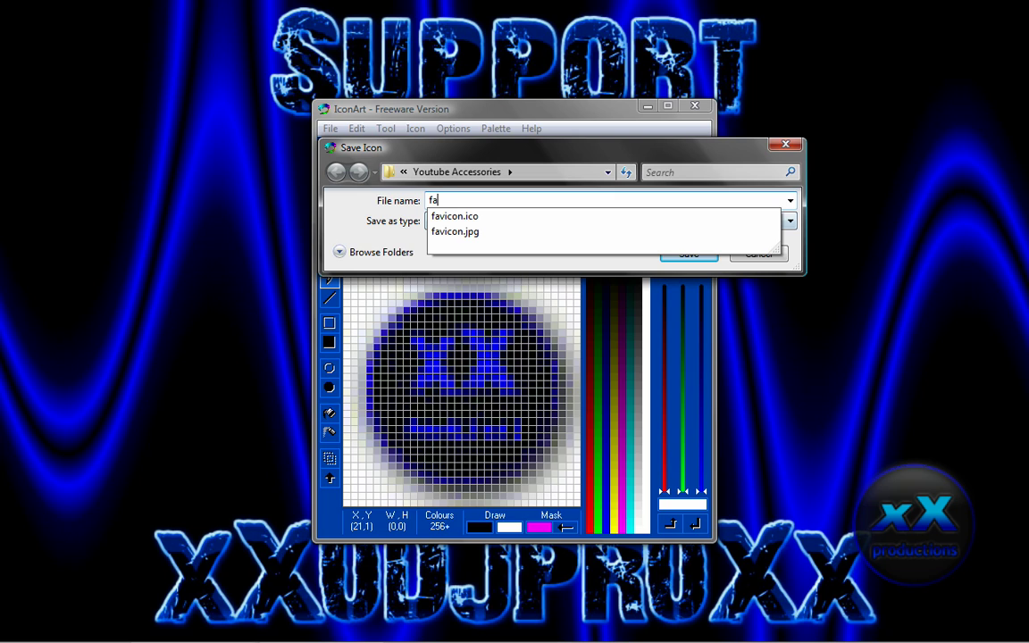
pyautogui.write('vicon')
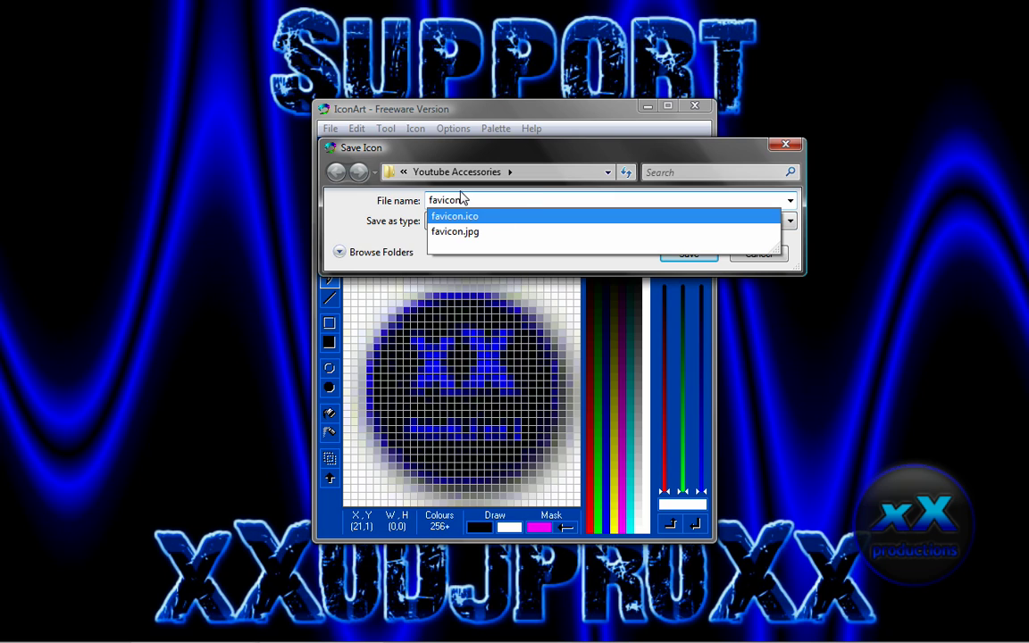
pyautogui.click(362, 252)
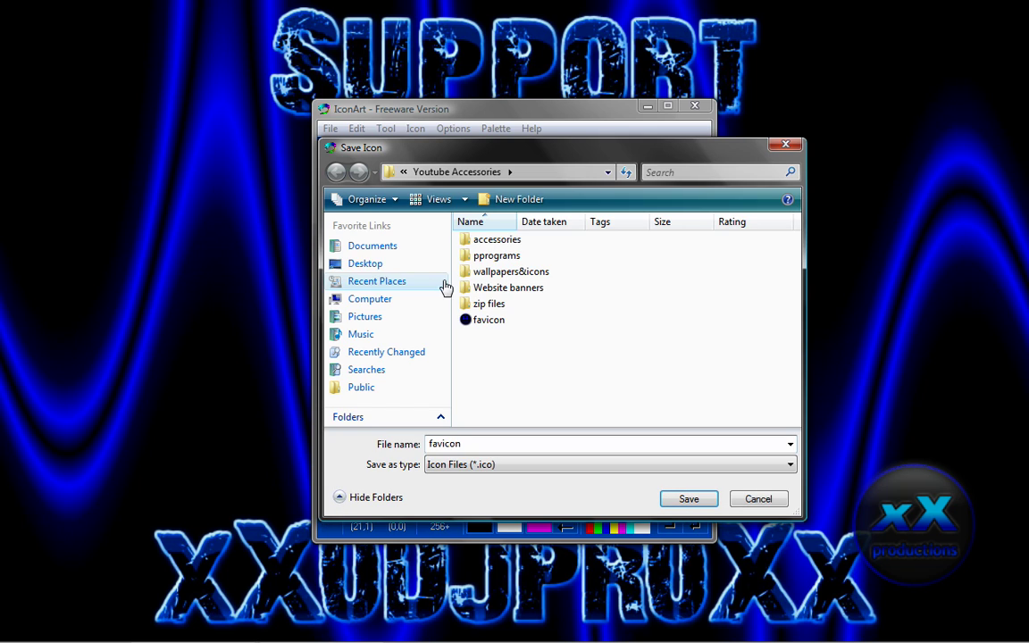
pyautogui.click(364, 263)
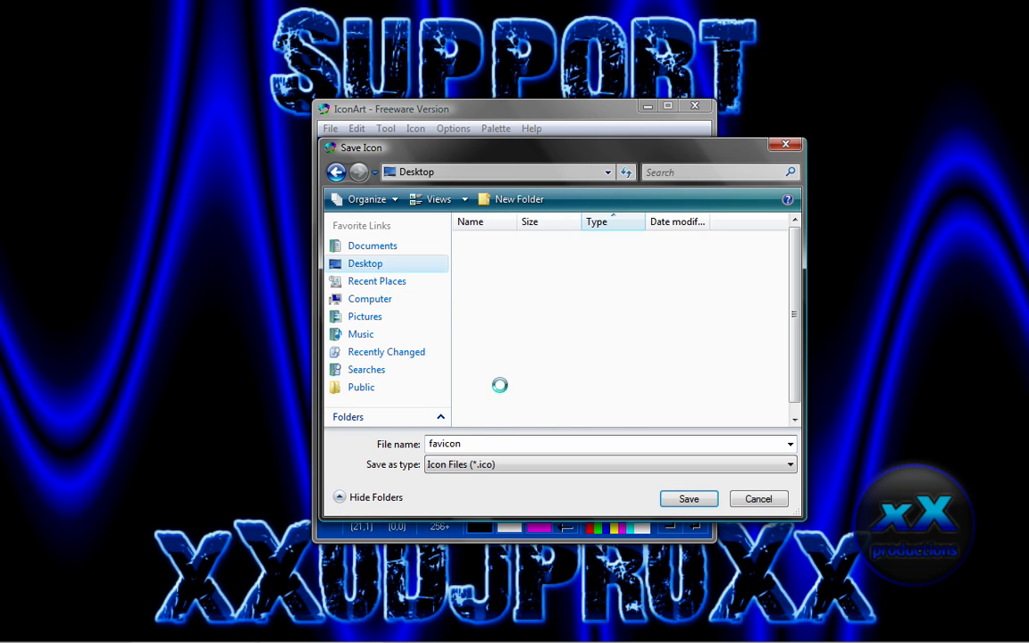
pyautogui.click(698, 500)
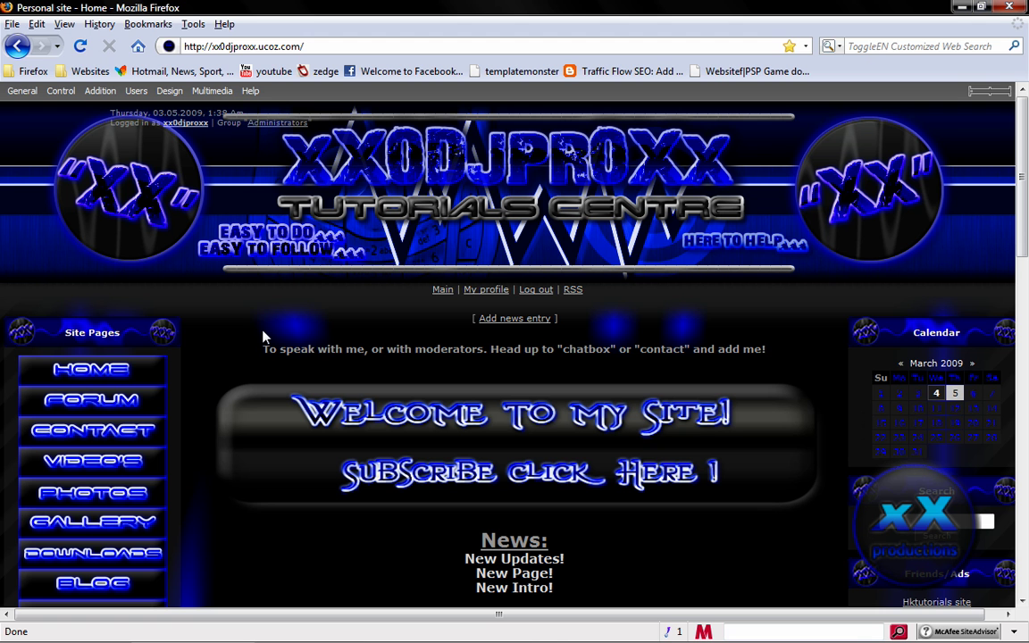
# Open the site's File Manager from the uCoz Control menu.
pyautogui.click(61, 94)
pyautogui.click(52, 146)
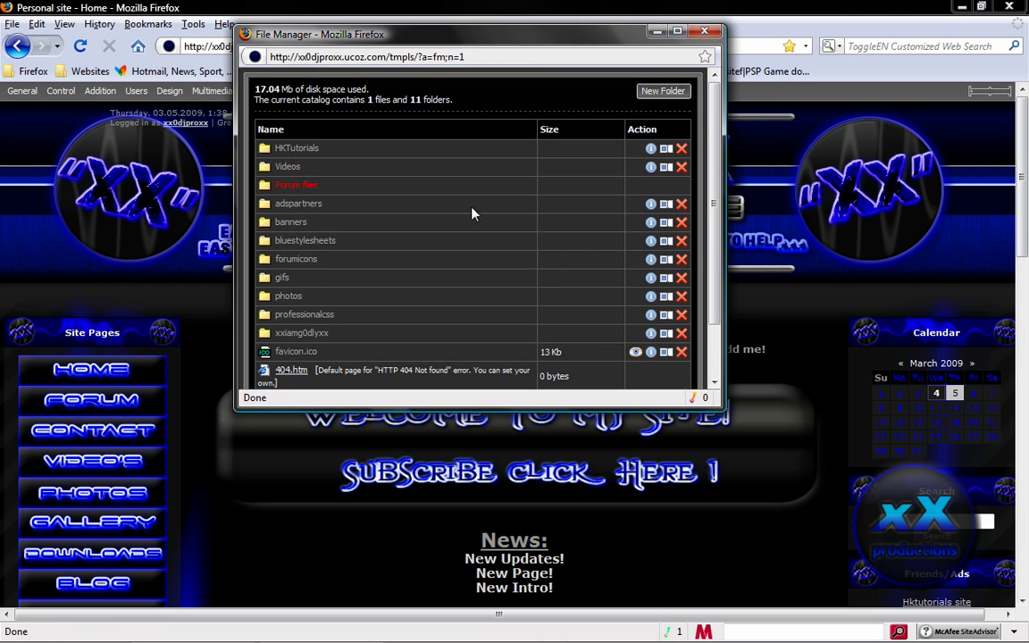
pyautogui.scroll(-1, 464, 224)
# Upload favicon.ico from the Desktop, then close the File Manager window.
pyautogui.click(428, 357)
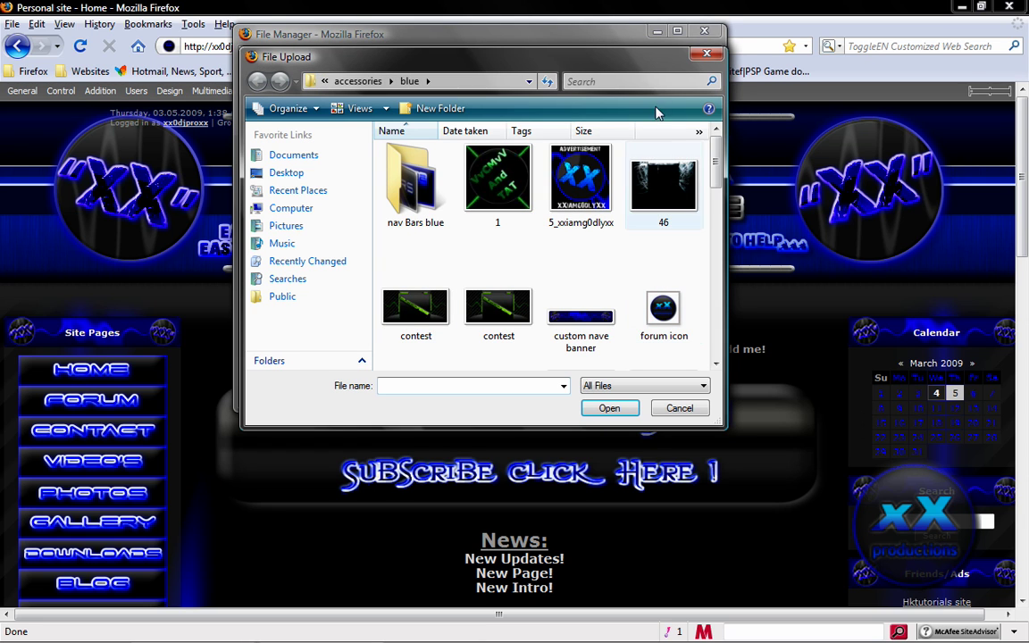
pyautogui.click(286, 173)
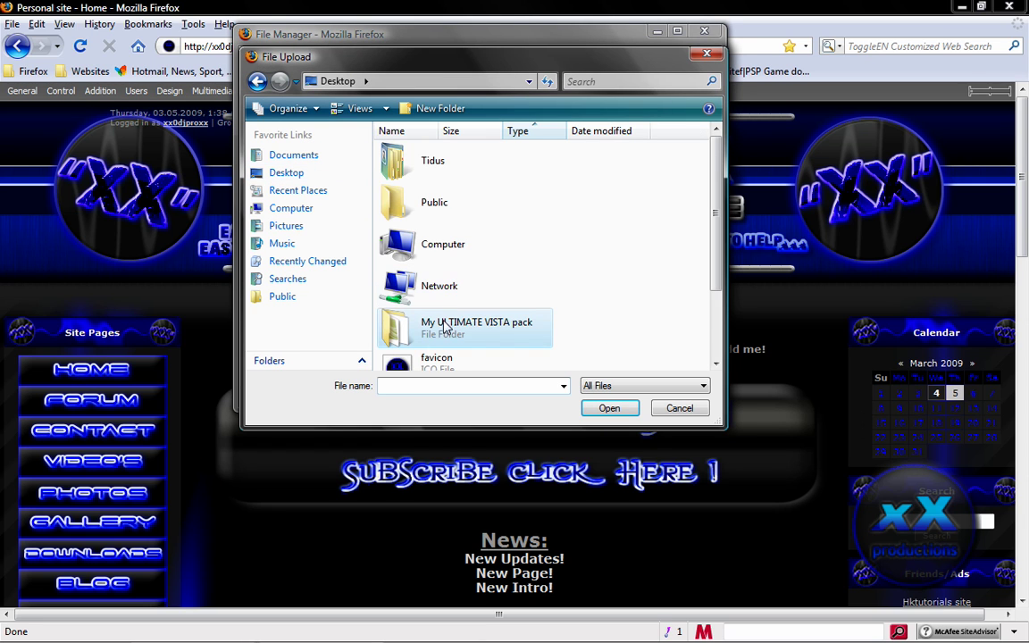
pyautogui.click(465, 359)
pyautogui.scroll(-2, 507, 339)
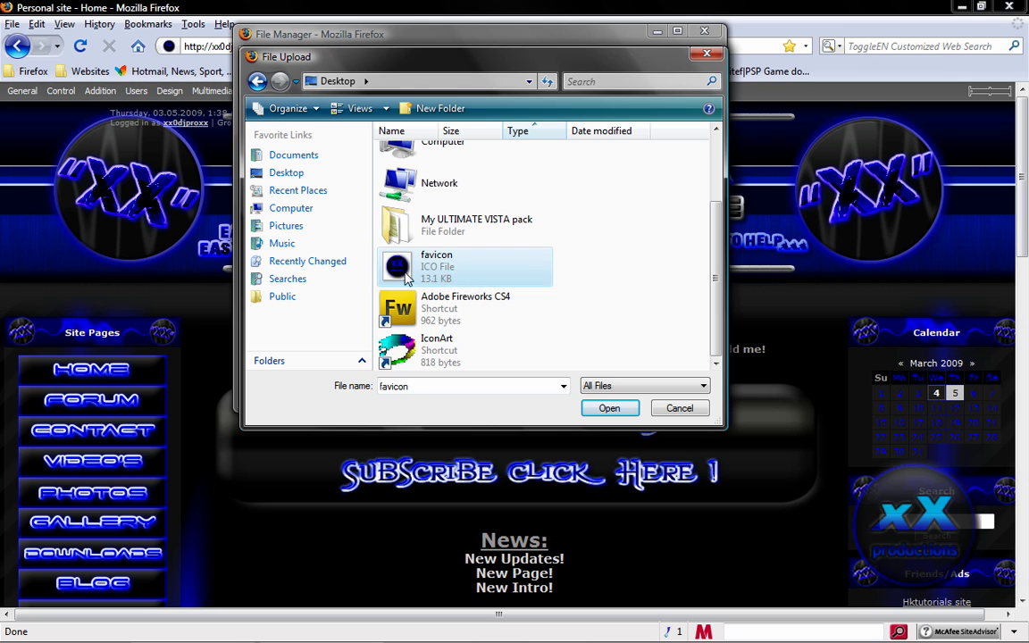
pyautogui.click(609, 408)
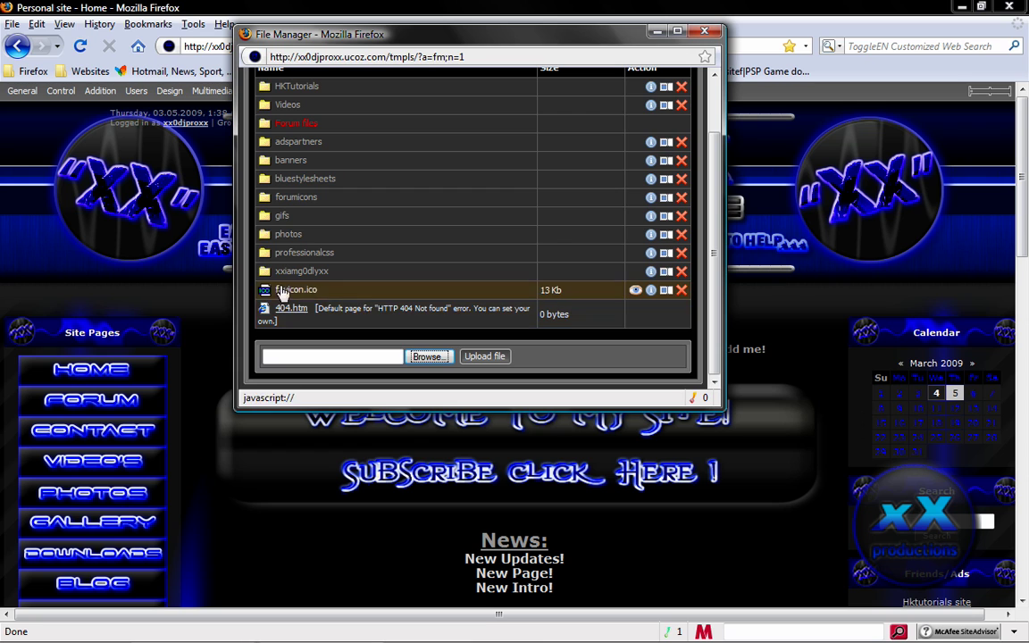
pyautogui.click(702, 33)
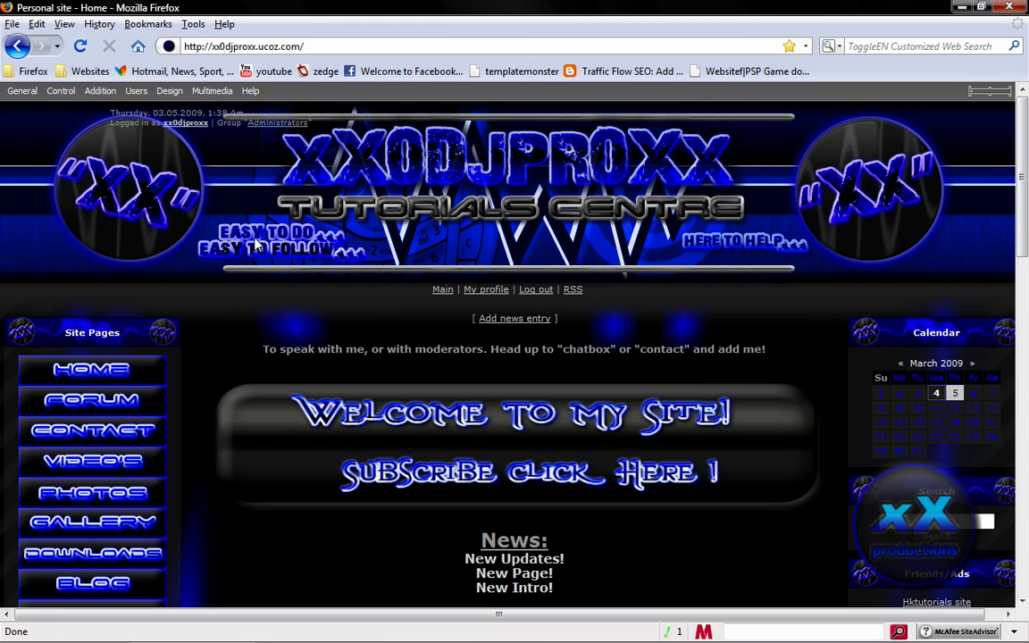
pyautogui.scroll(-1, 262, 306)
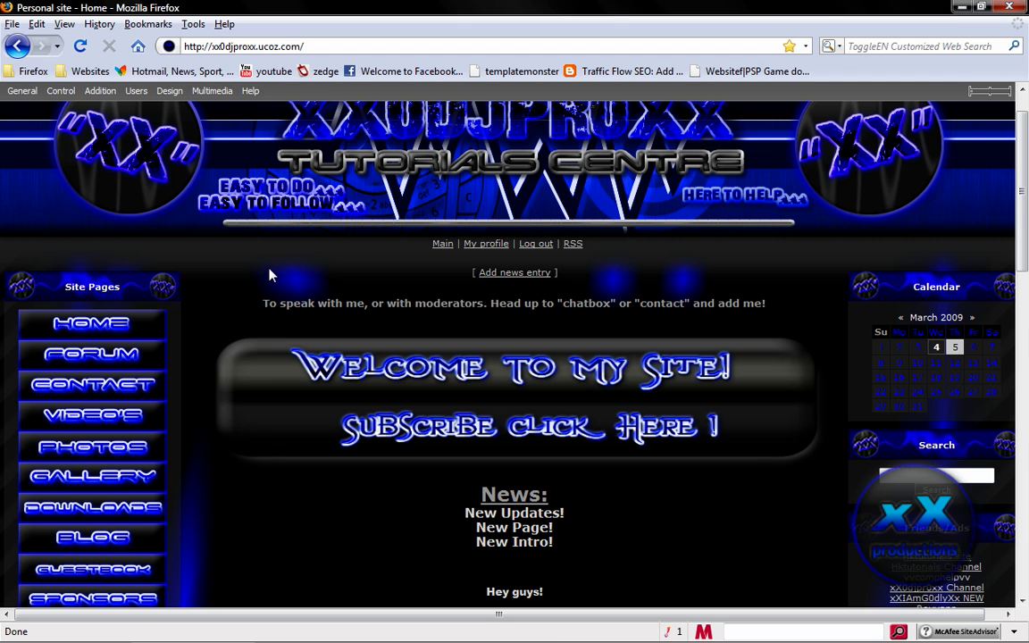
pyautogui.scroll(-5, 271, 275)
pyautogui.scroll(4, 273, 273)
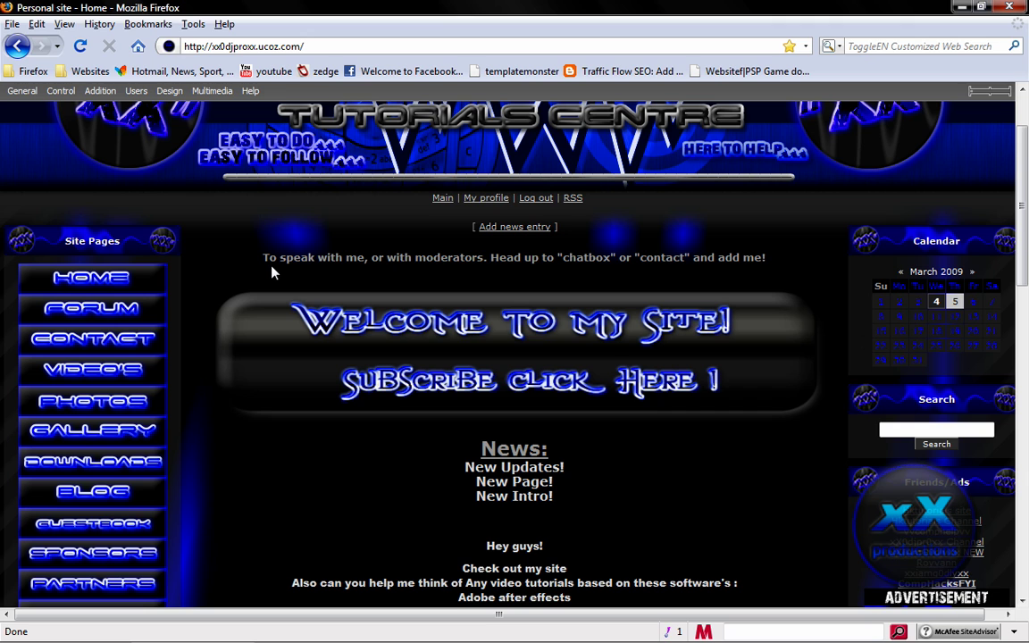
pyautogui.scroll(-4, 273, 270)
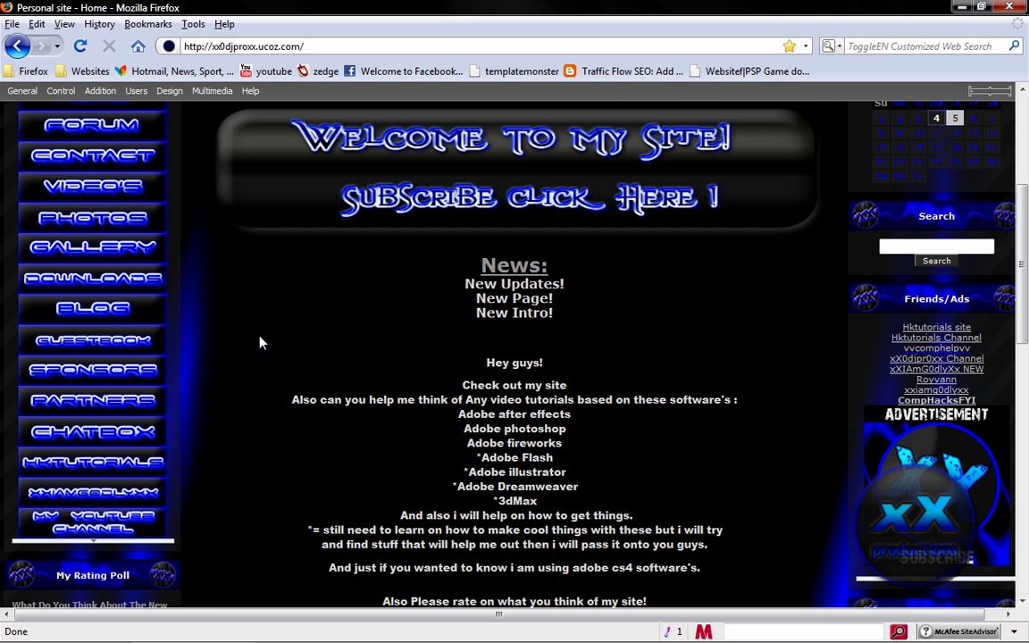
pyautogui.scroll(-2, 259, 333)
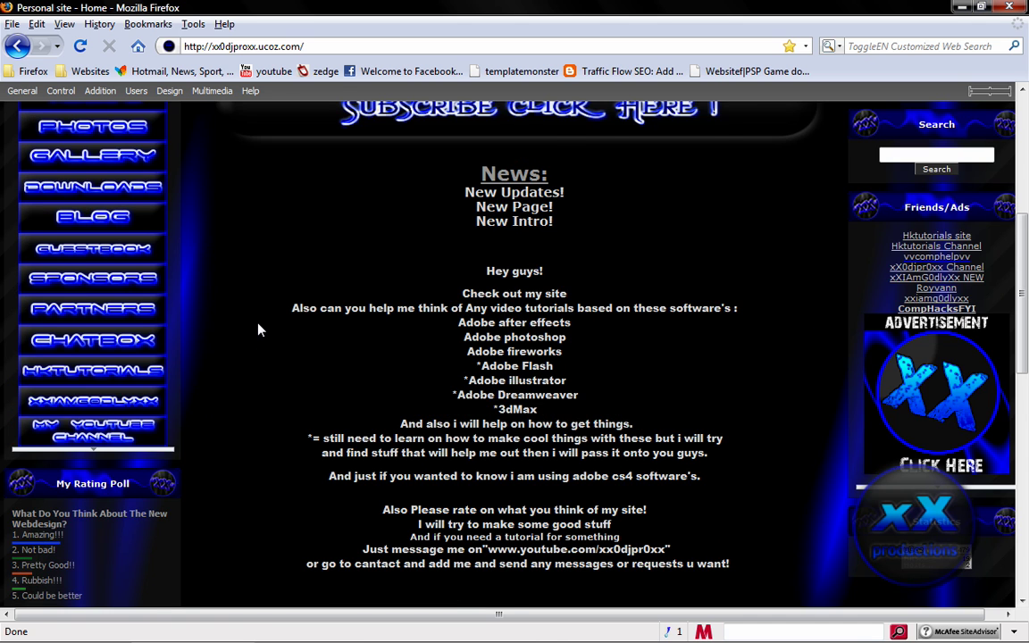
pyautogui.scroll(5, 257, 329)
pyautogui.click(117, 275)
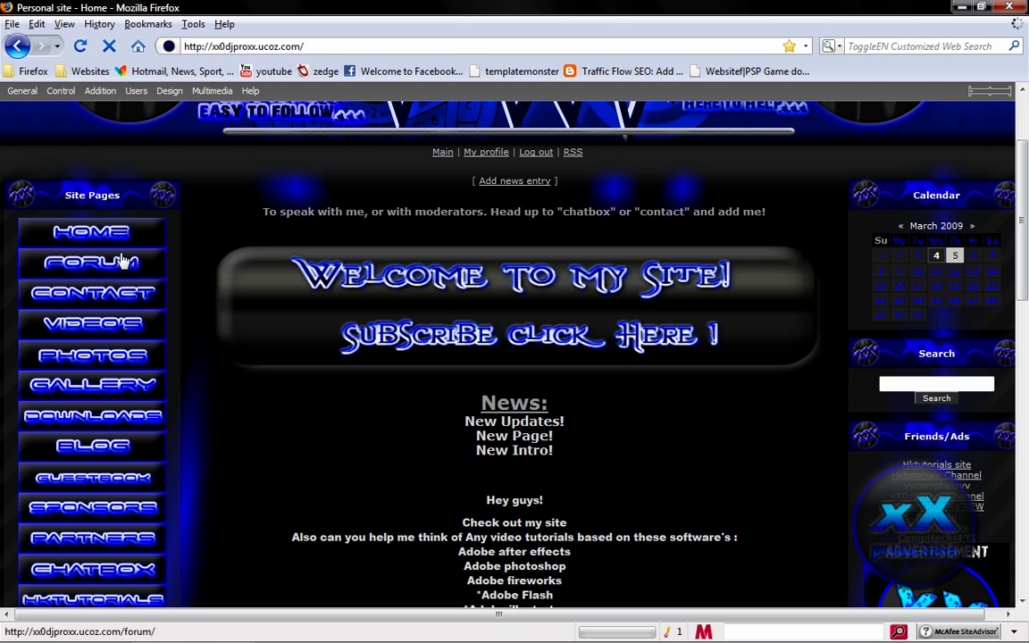
pyautogui.scroll(-5, 253, 136)
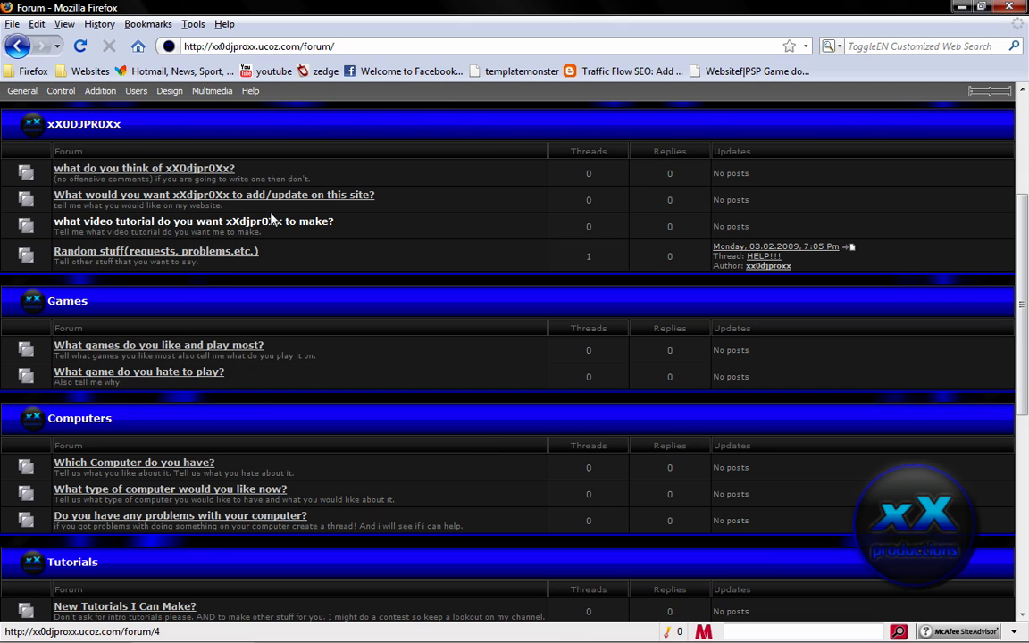
pyautogui.scroll(5, 329, 207)
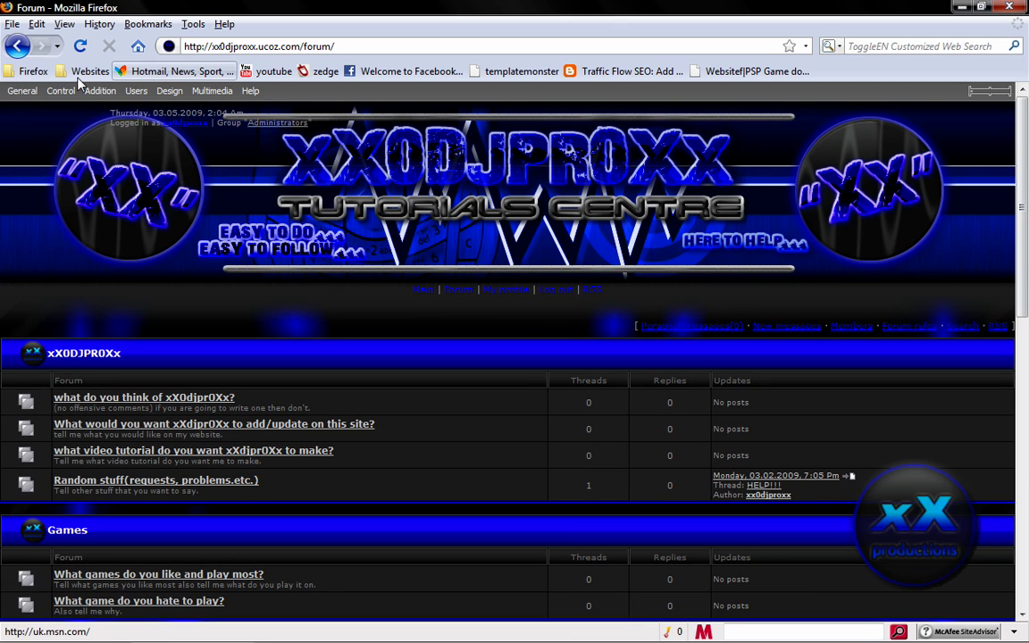
pyautogui.click(17, 46)
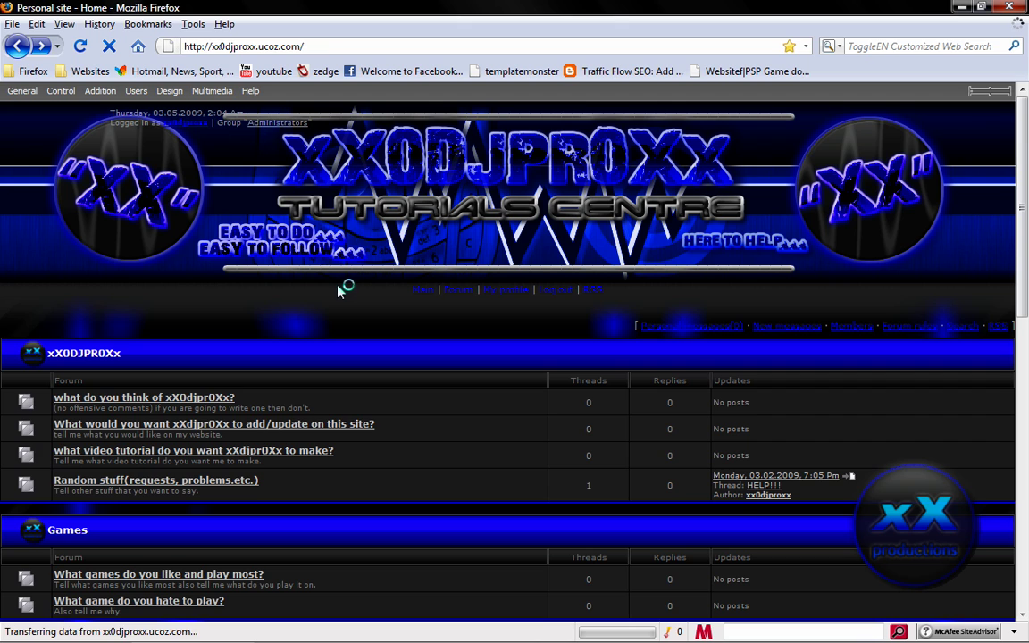
pyautogui.scroll(-2, 318, 306)
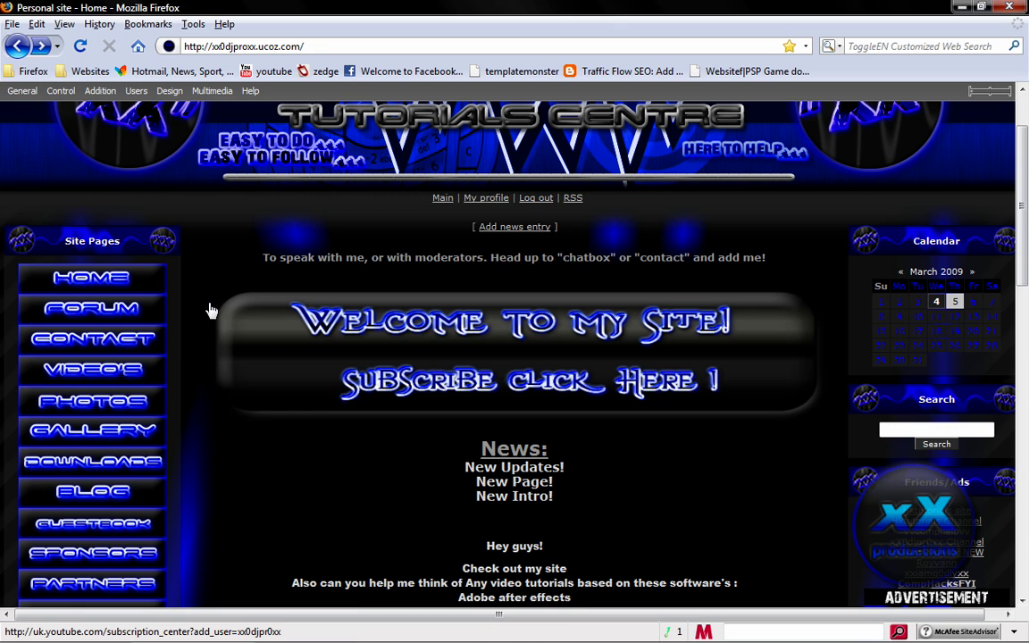
pyautogui.scroll(-4, 237, 432)
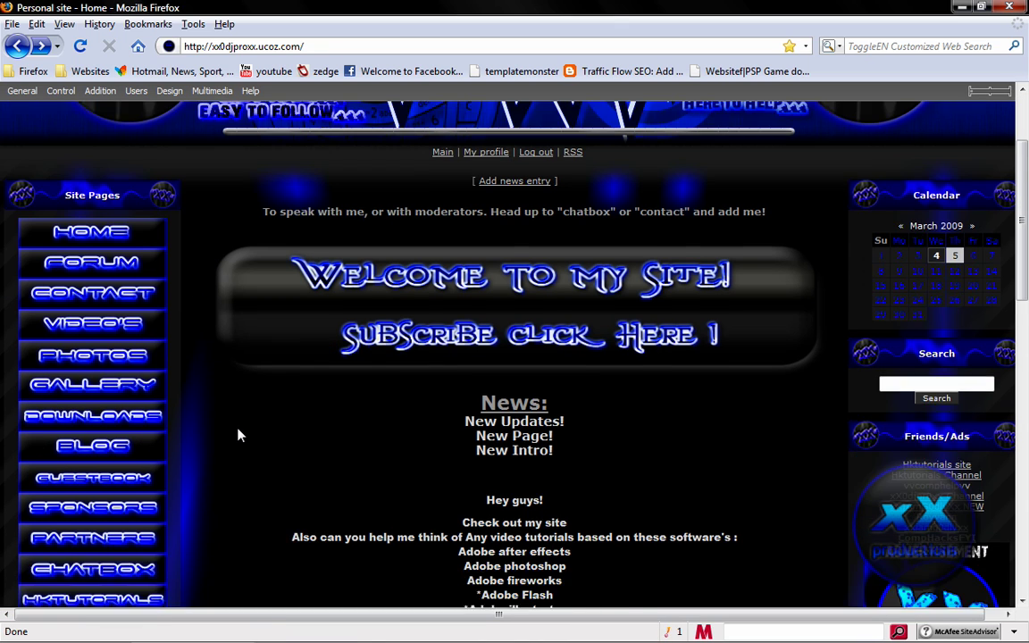